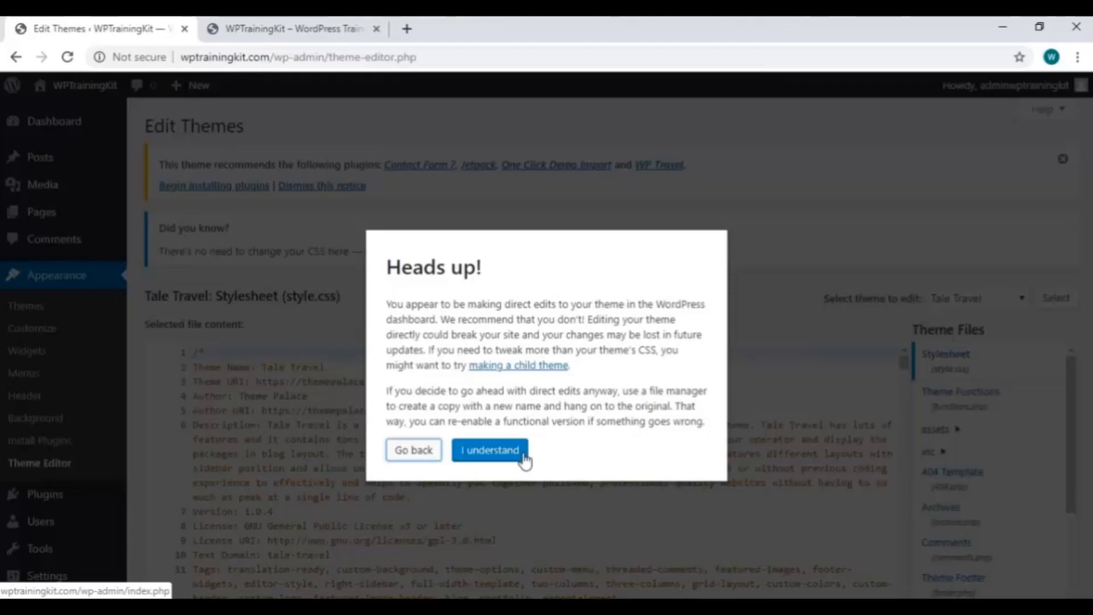
Acknowledge the direct-editing warning and look through the Tale Travel stylesheet (style.css)
left_click(490, 450)
scroll(568, 420, "down", 3)
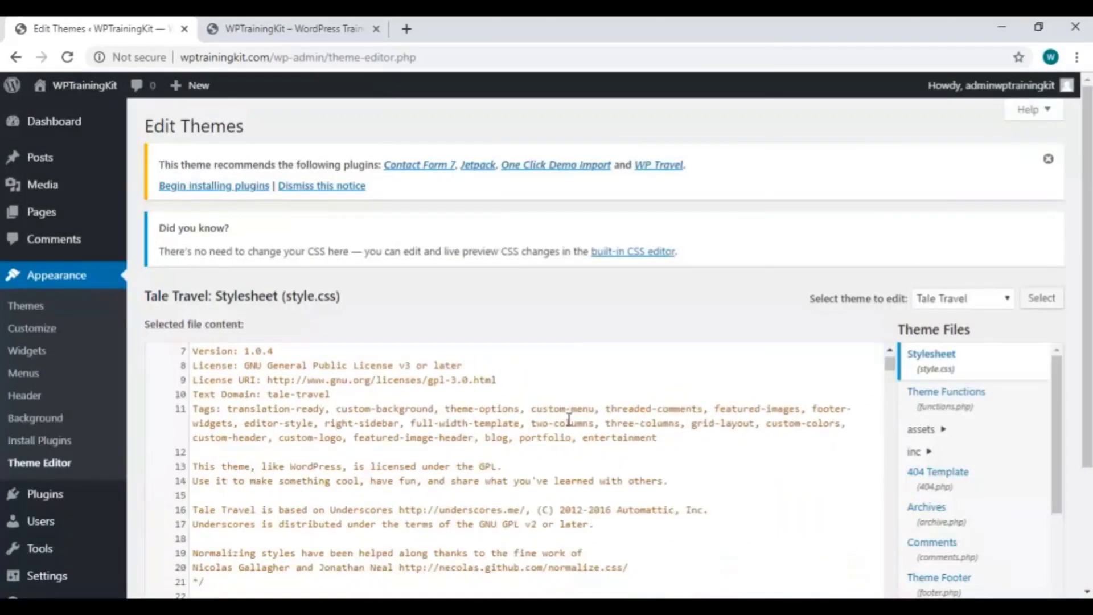
scroll(1062, 353, "down", 6)
scroll(339, 341, "down", 8)
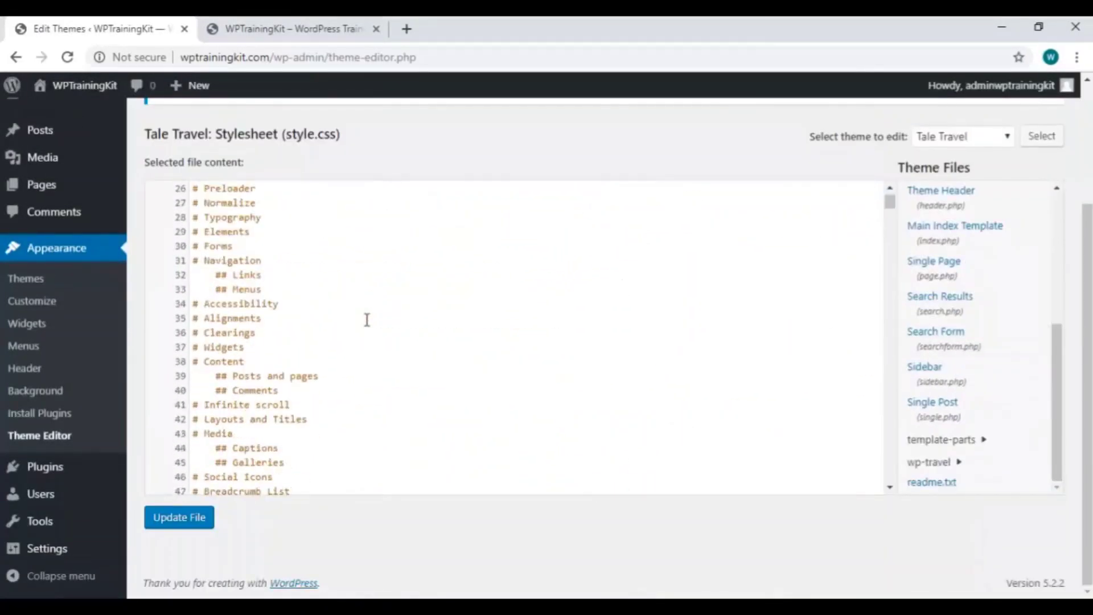
scroll(1042, 317, "up", 6)
Open the Theme Functions file (functions.php) and read through its code
left_click(957, 241)
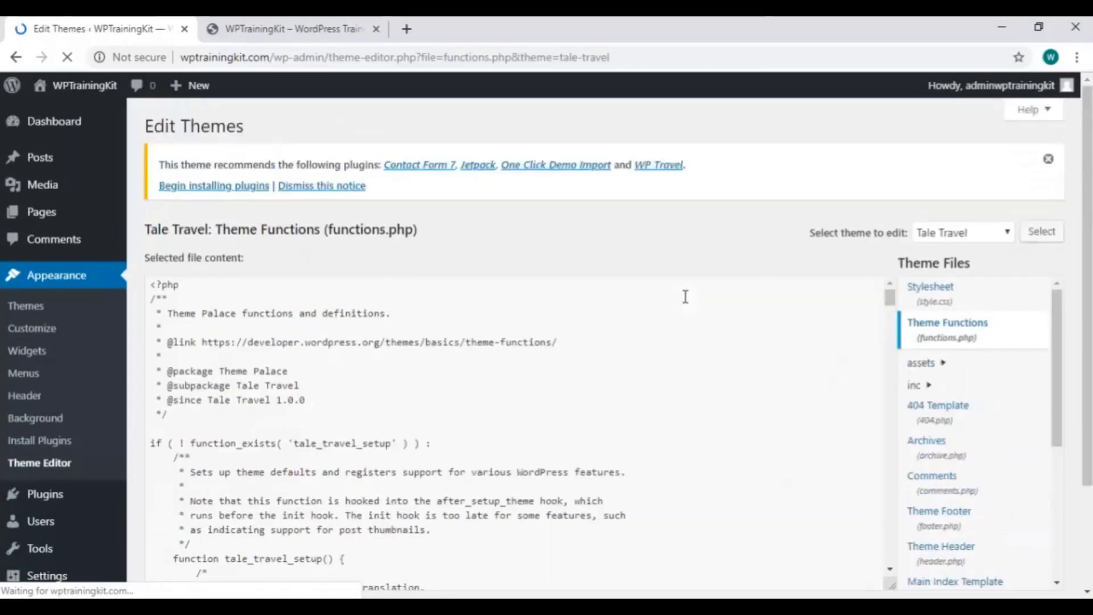
scroll(575, 393, "down", 6)
scroll(557, 444, "down", 18)
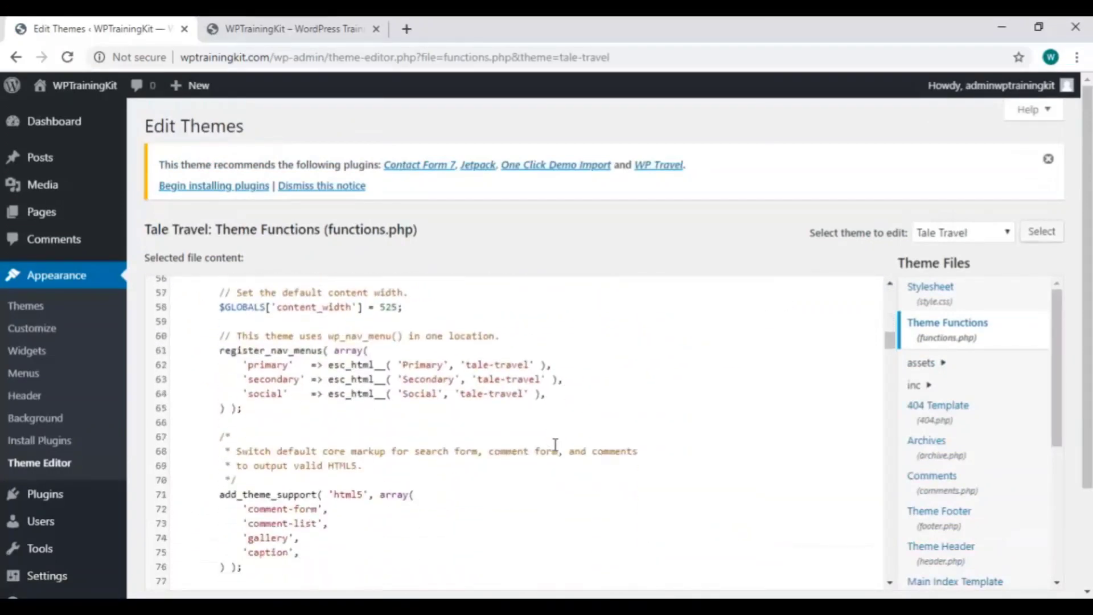
scroll(956, 370, "down", 5)
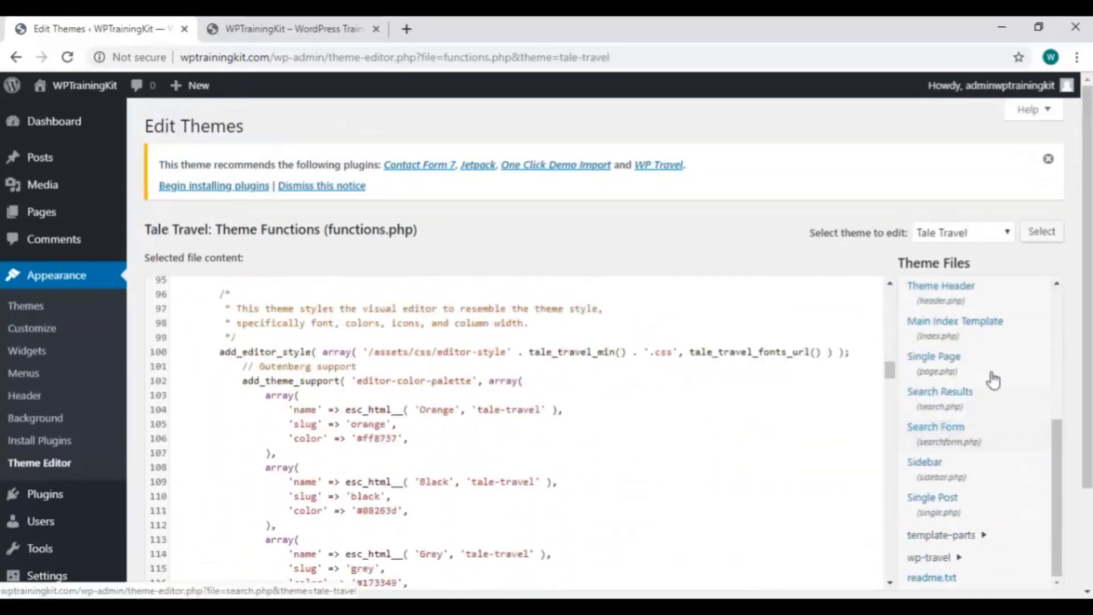
Open the Single Page template (page.php) and read through its code
left_click(948, 365)
scroll(655, 422, "down", 4)
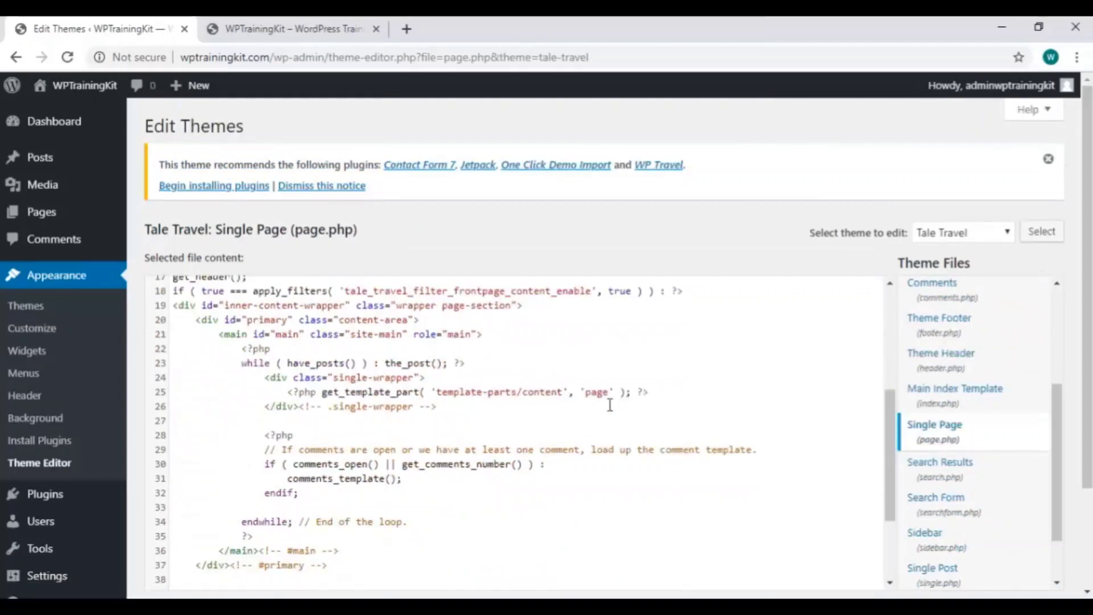
scroll(611, 405, "down", 3)
scroll(610, 410, "up", 3)
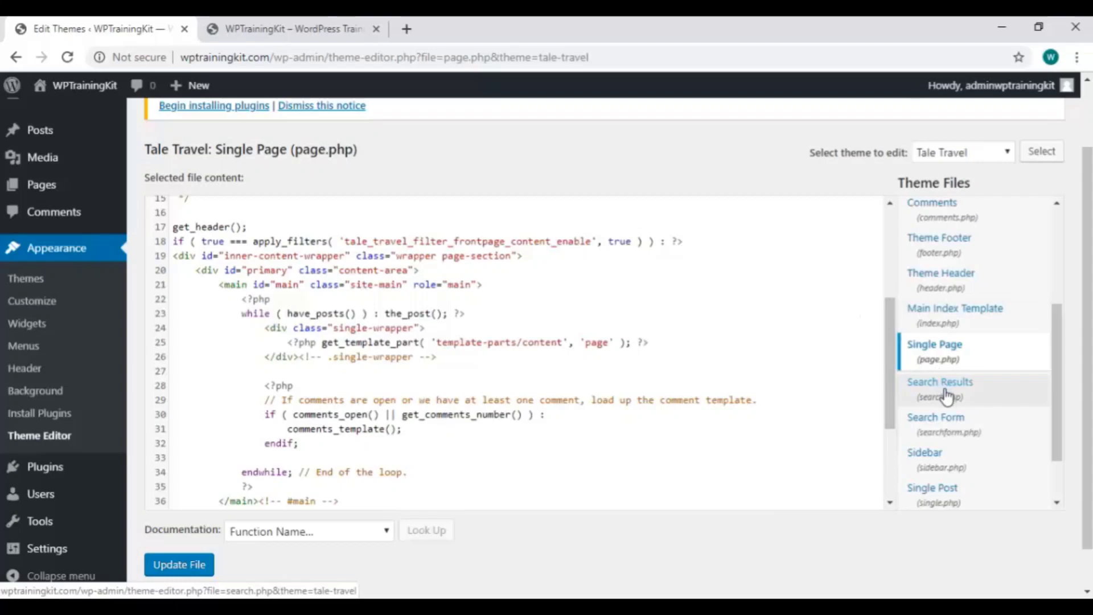
Open the Single Post template (single.php) and read through its code
left_click(935, 489)
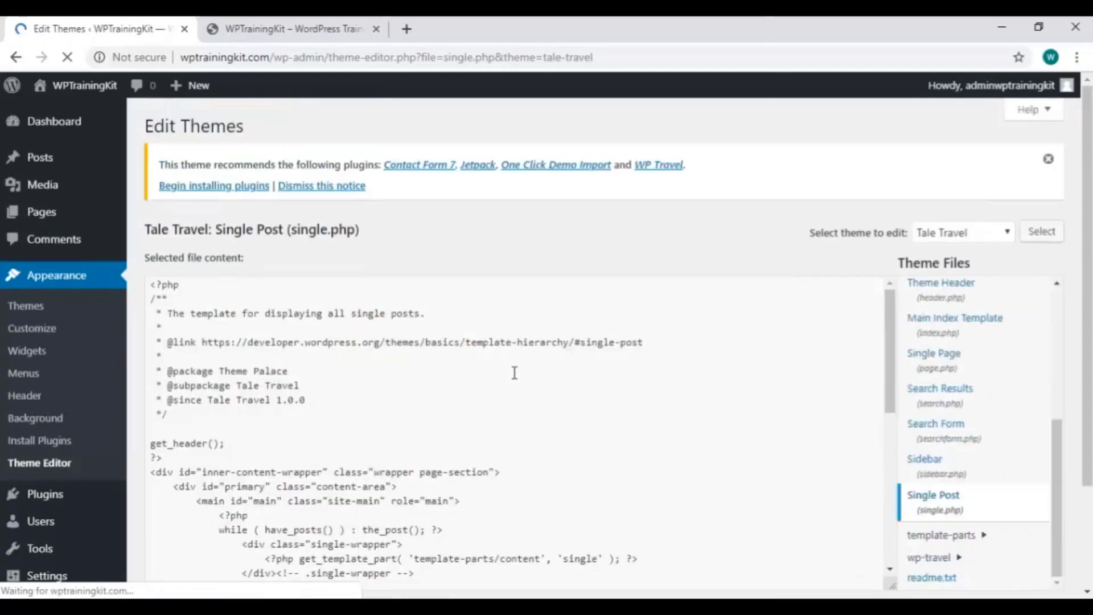
scroll(514, 373, "down", 5)
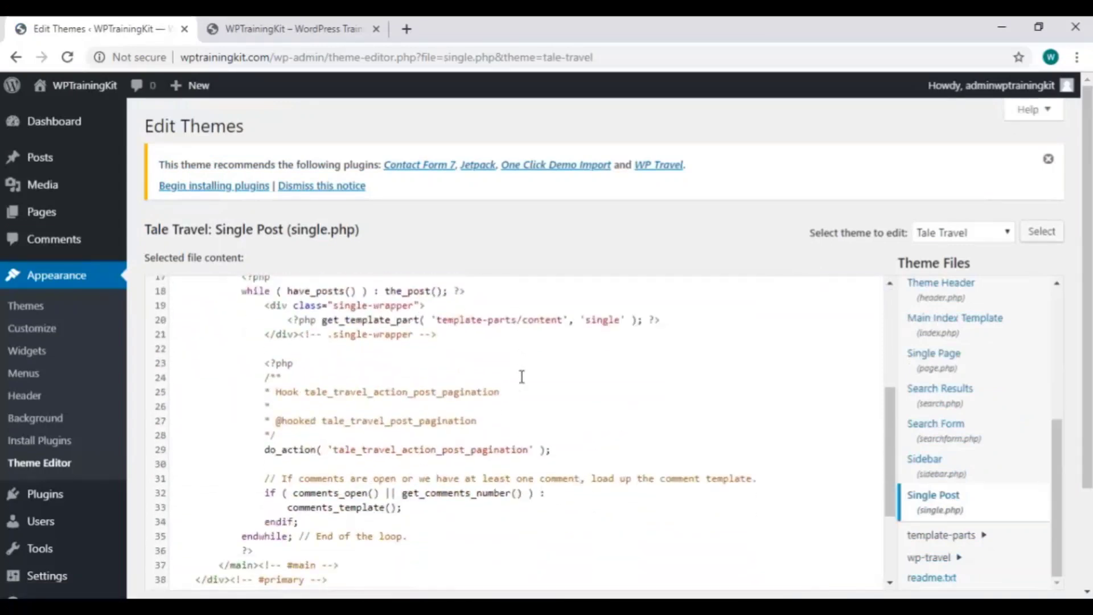
scroll(521, 377, "down", 3)
On the live site, open the post "Your Second Article Title Here" and view its Leave a Reply section
left_click(305, 30)
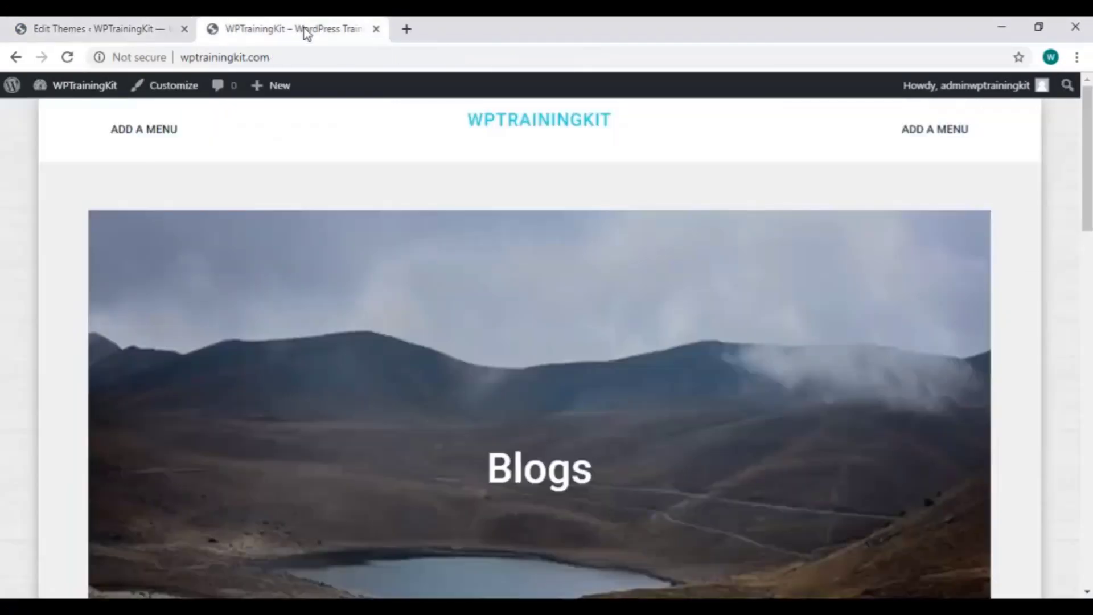
scroll(305, 310, "down", 5)
left_click(245, 285)
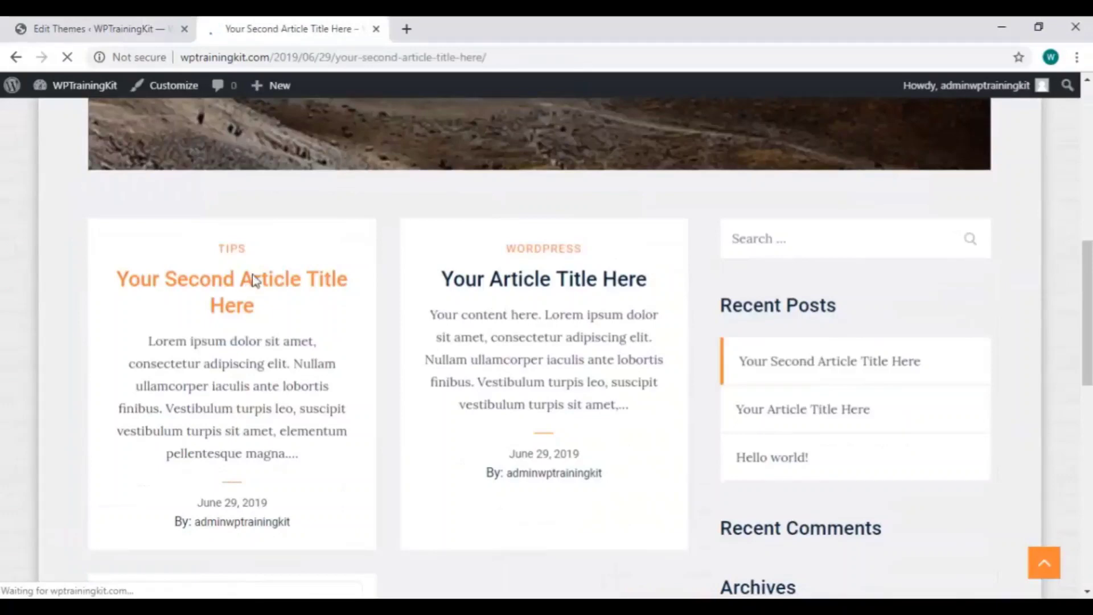
scroll(448, 344, "down", 6)
scroll(458, 354, "down", 12)
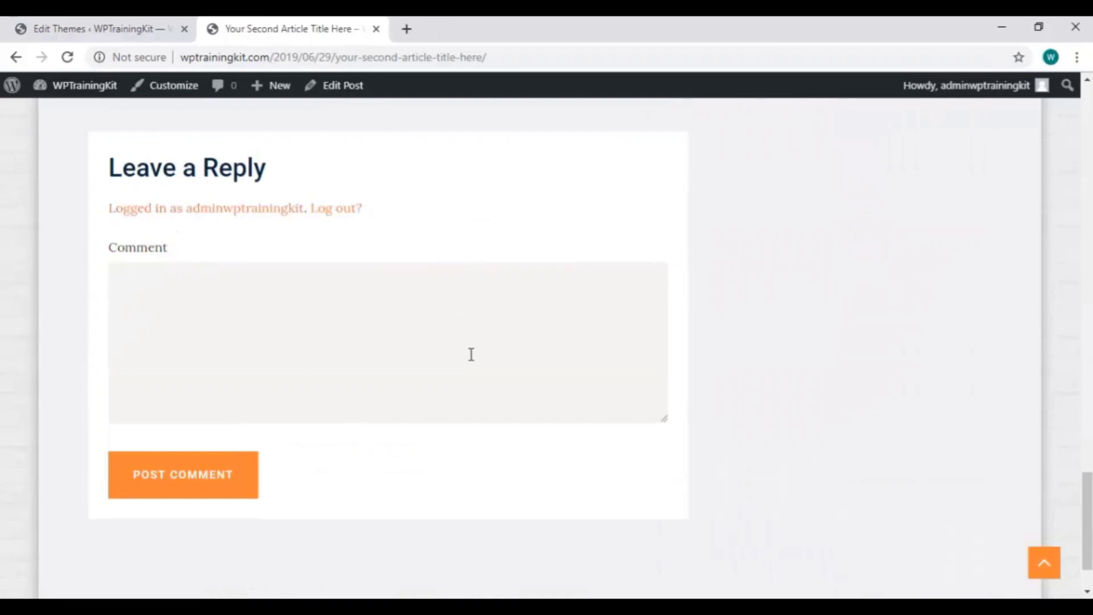
scroll(376, 393, "up", 1)
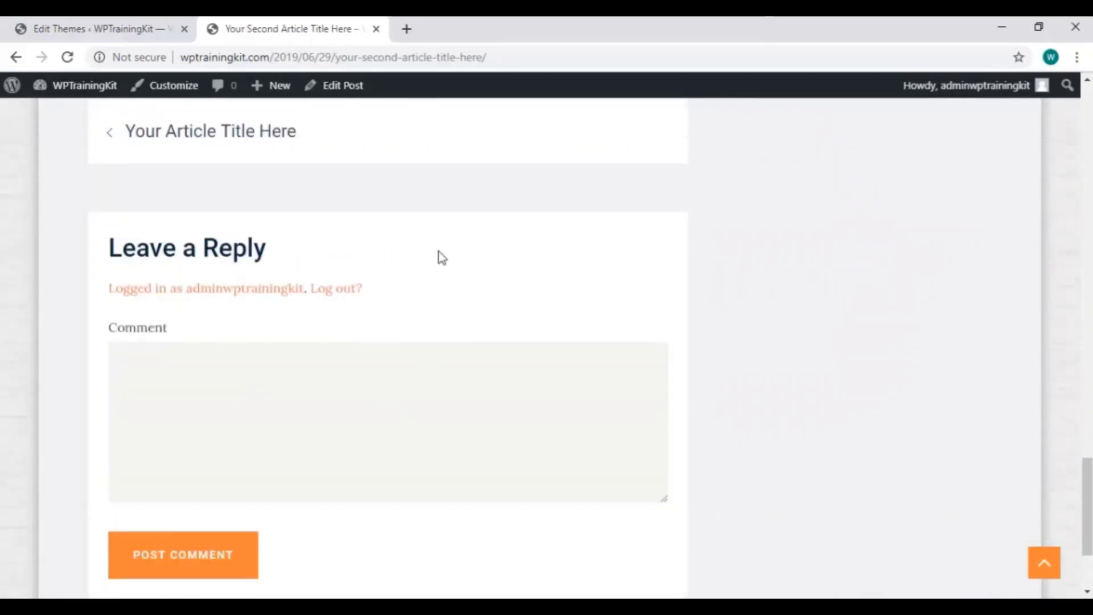
Back in single.php, copy the comments_open() if…endif block and paste it into an empty Notepad document as a backup
left_click(94, 32)
scroll(347, 409, "up", 4)
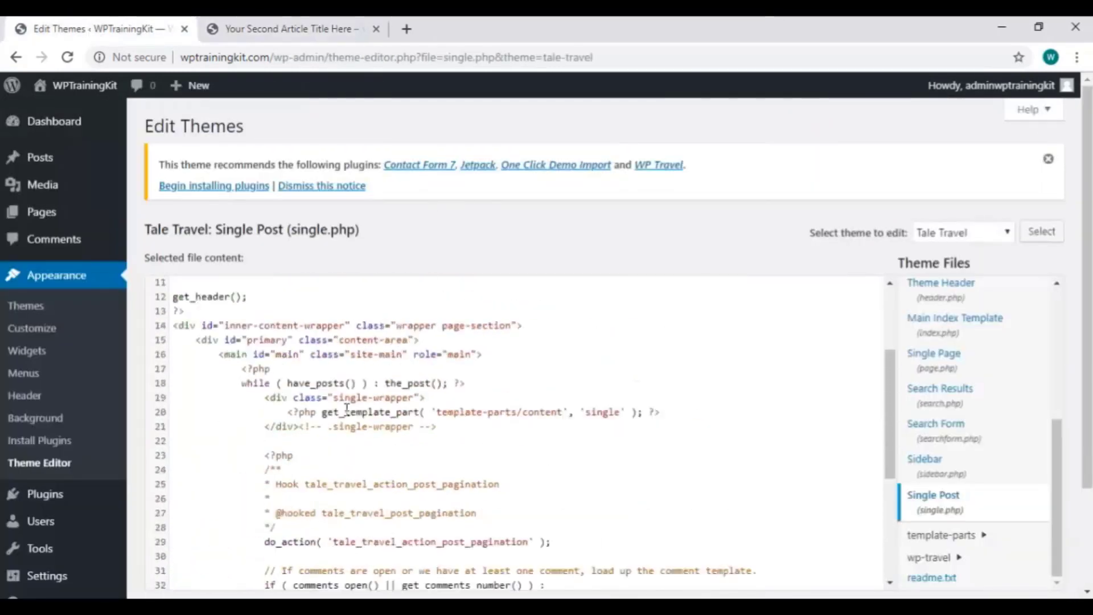
scroll(306, 369, "down", 4)
scroll(310, 377, "up", 3)
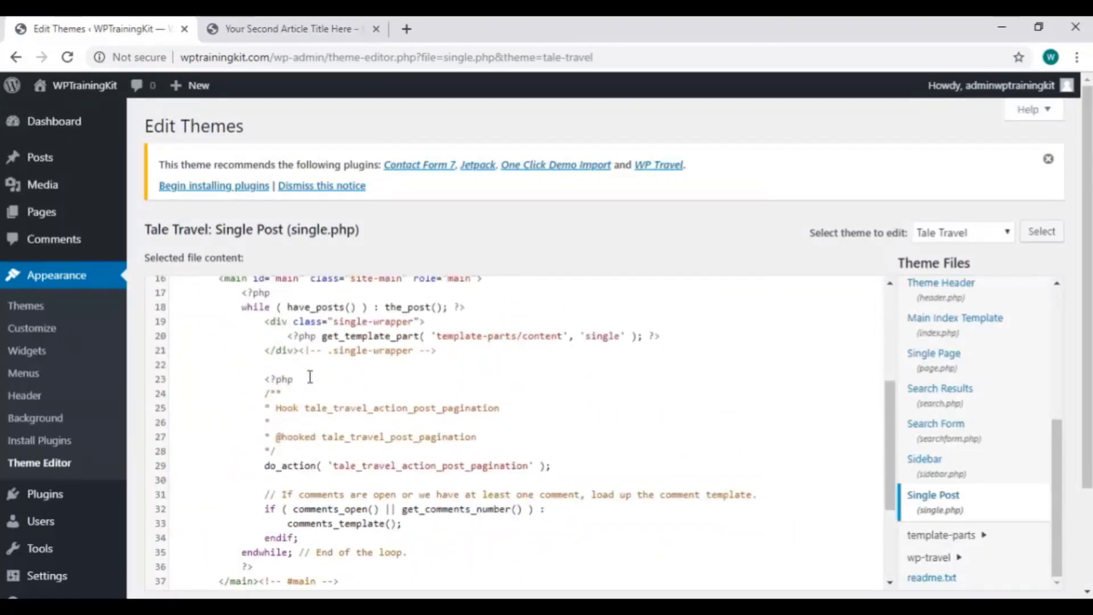
scroll(310, 381, "down", 2)
left_click_drag(263, 428, 298, 457)
right_click(290, 440)
left_click(336, 239)
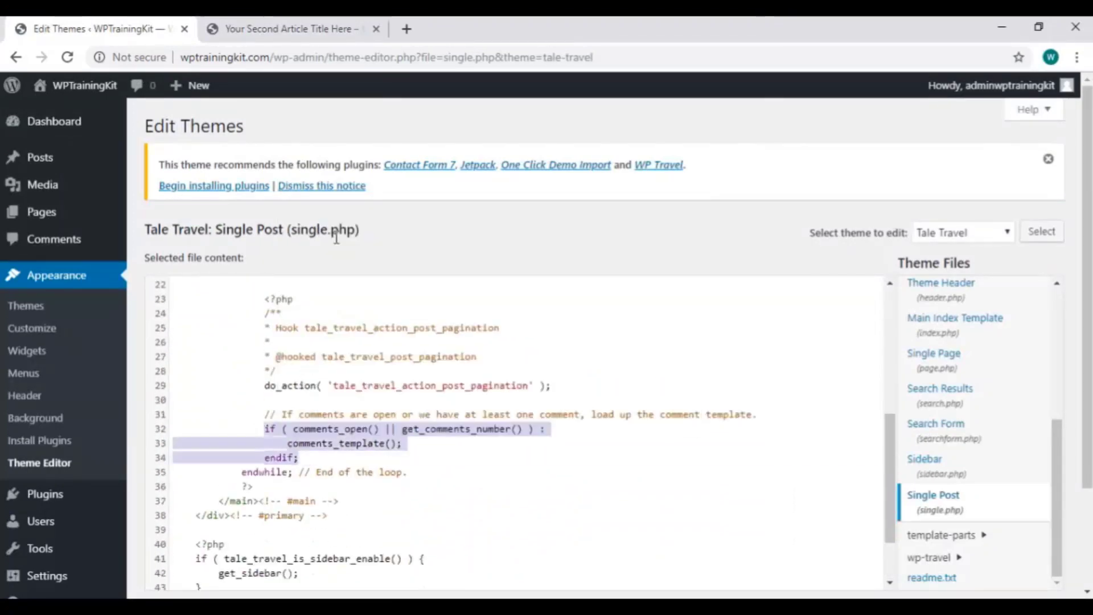
left_click(171, 581)
key("Delete")
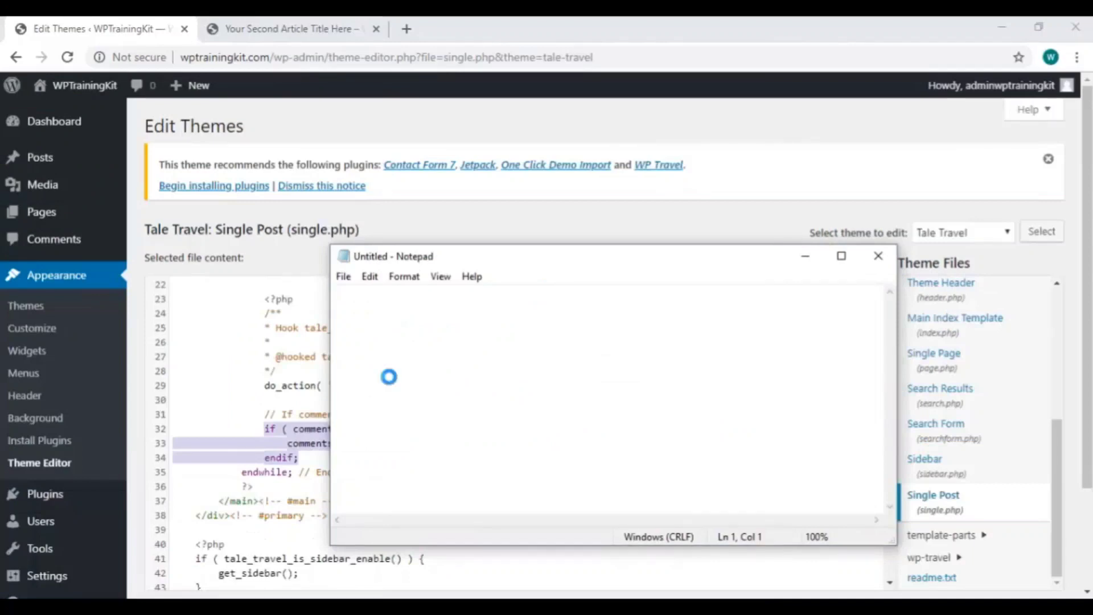
key("ctrl+v")
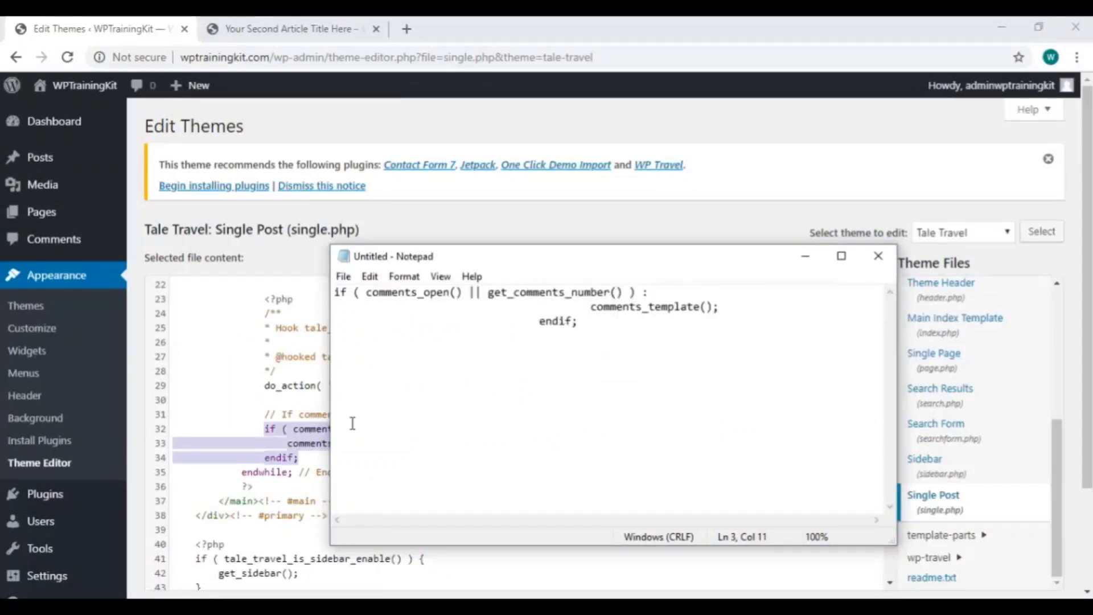
Delete the comments_open() if…endif block and the endwhile line from single.php, and update the file
key("alt+Tab")
key("shift+Down")
key("Delete")
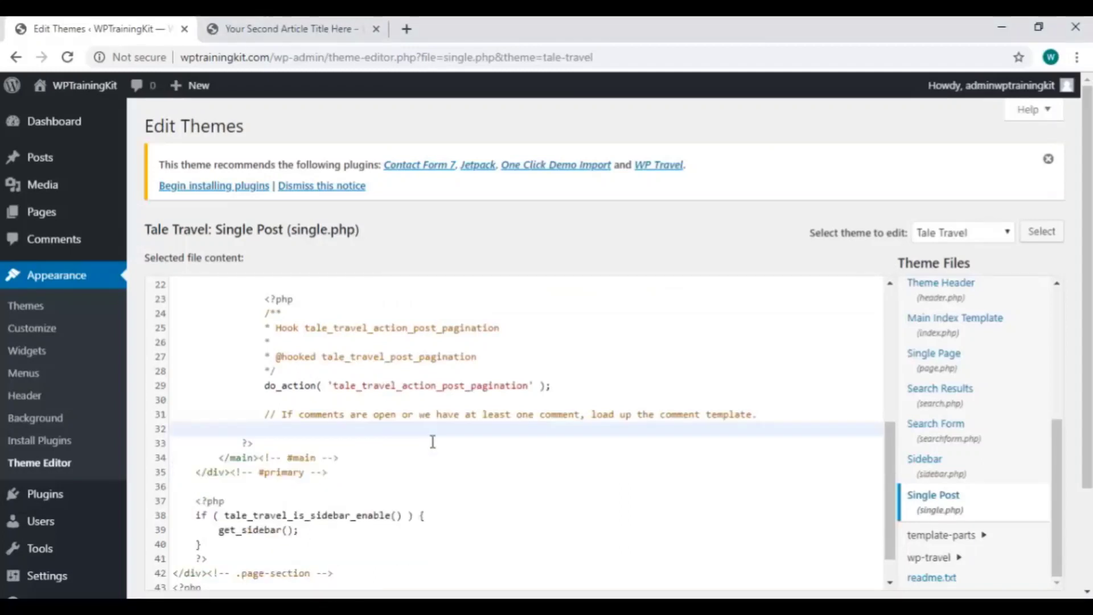
scroll(1042, 398, "down", 2)
left_click(191, 520)
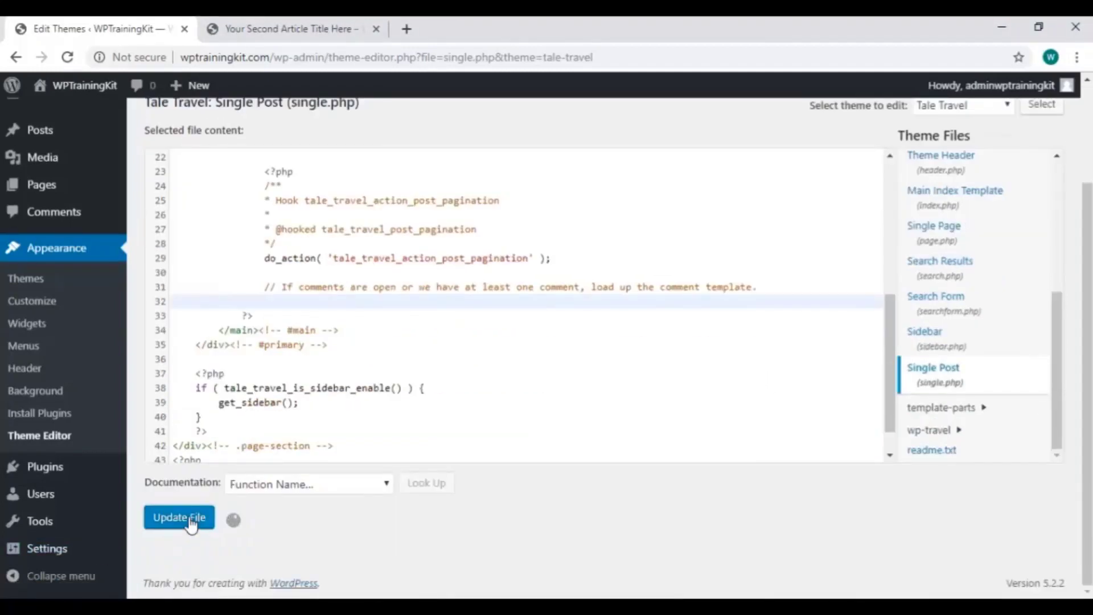
Reload the live post page to check the effect of the code deletion
left_click(283, 31)
right_click(567, 254)
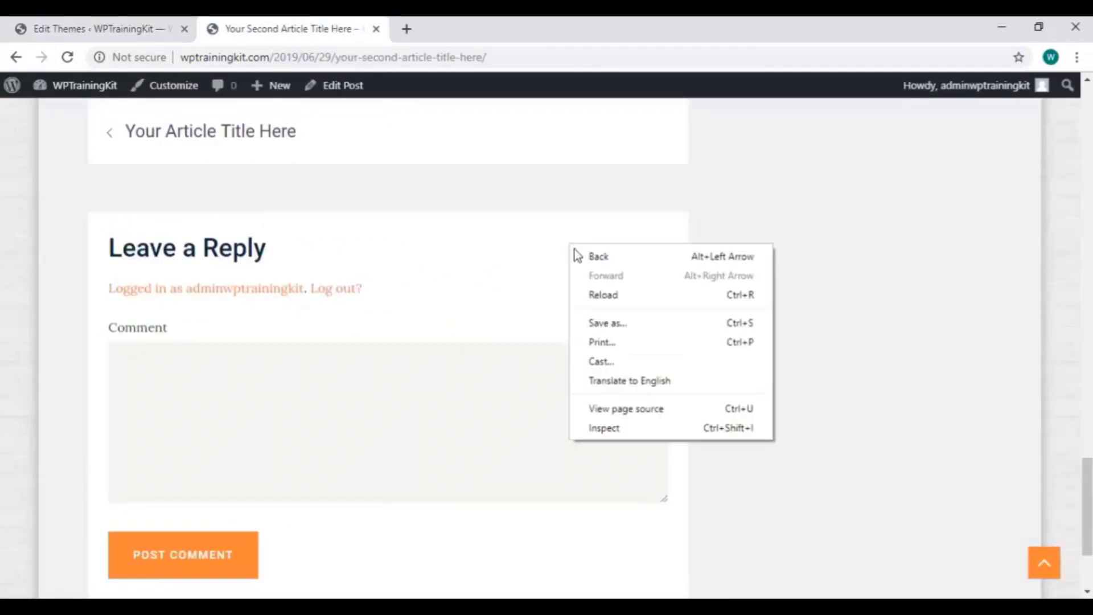
left_click(612, 296)
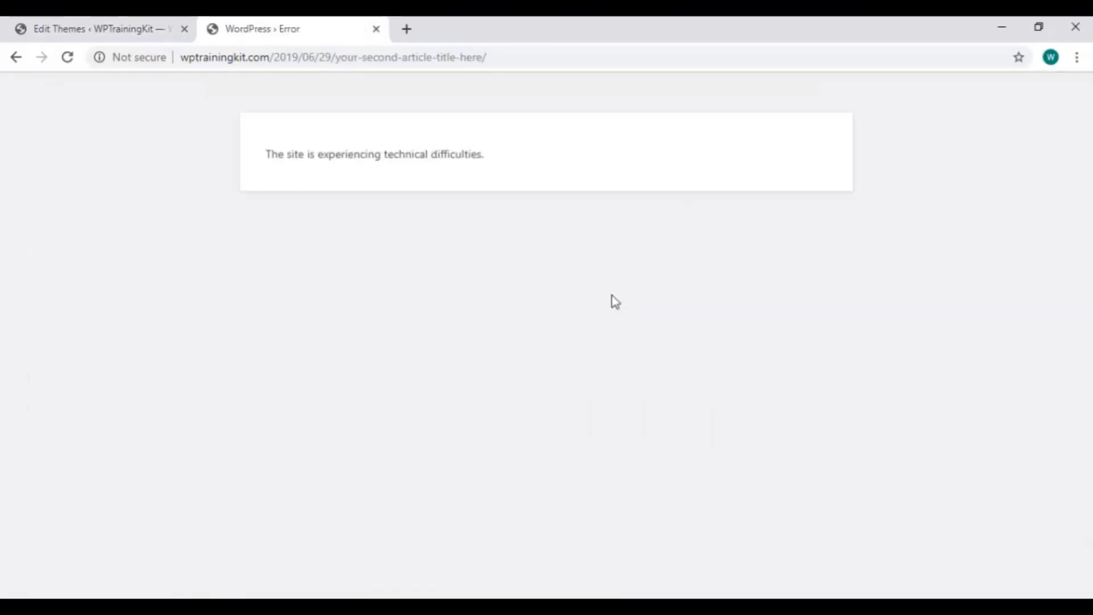
right_click(424, 253)
left_click(467, 305)
Undo the code deletion in single.php and update the file
left_click(149, 34)
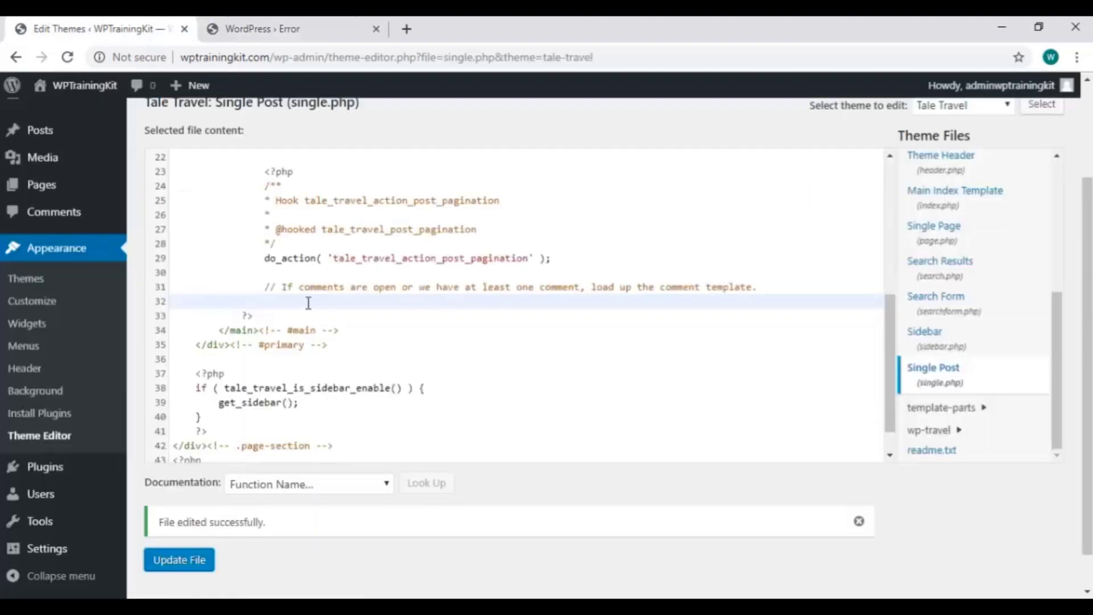
key("ctrl+z")
left_click(179, 517)
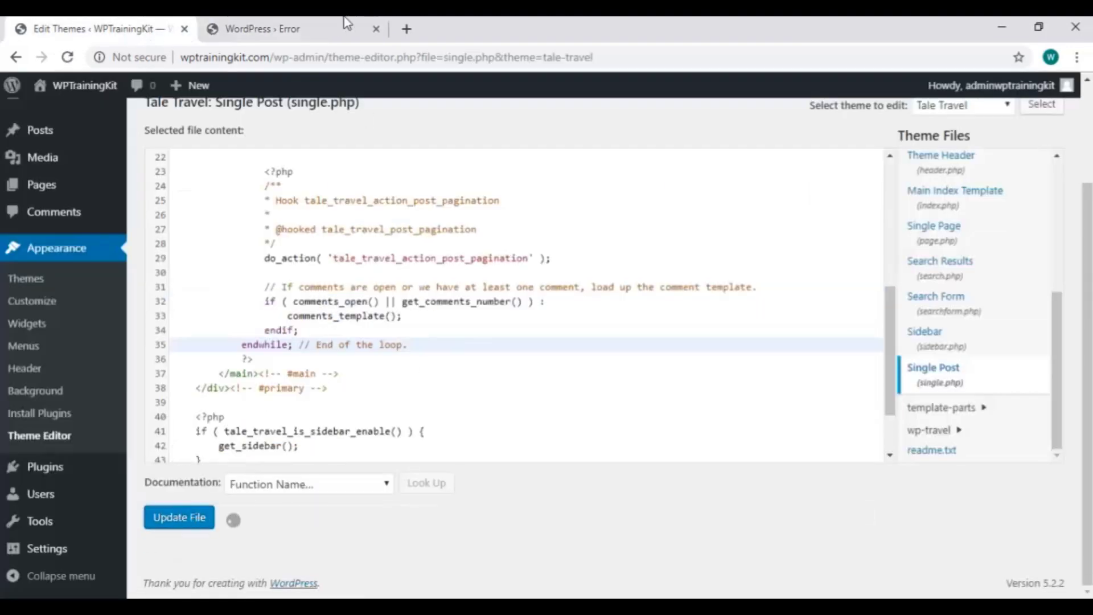
Reload the live post page to check its comment form with the restored code
left_click(268, 28)
right_click(431, 280)
left_click(469, 332)
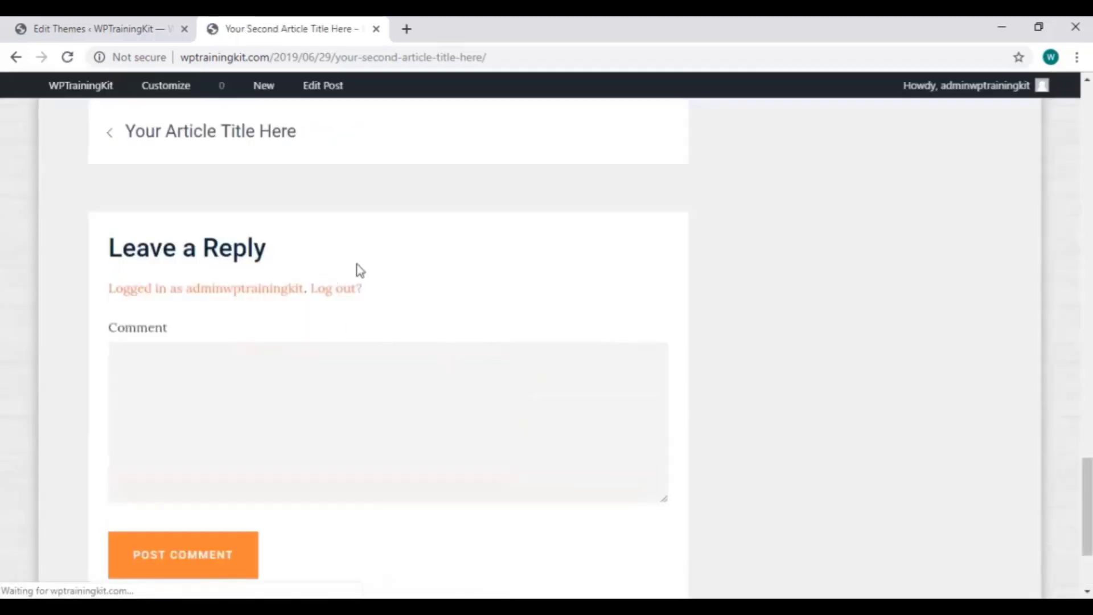
Open the Theme Footer template (footer.php) in the theme editor and examine its footer hooks and closing tags
left_click(85, 29)
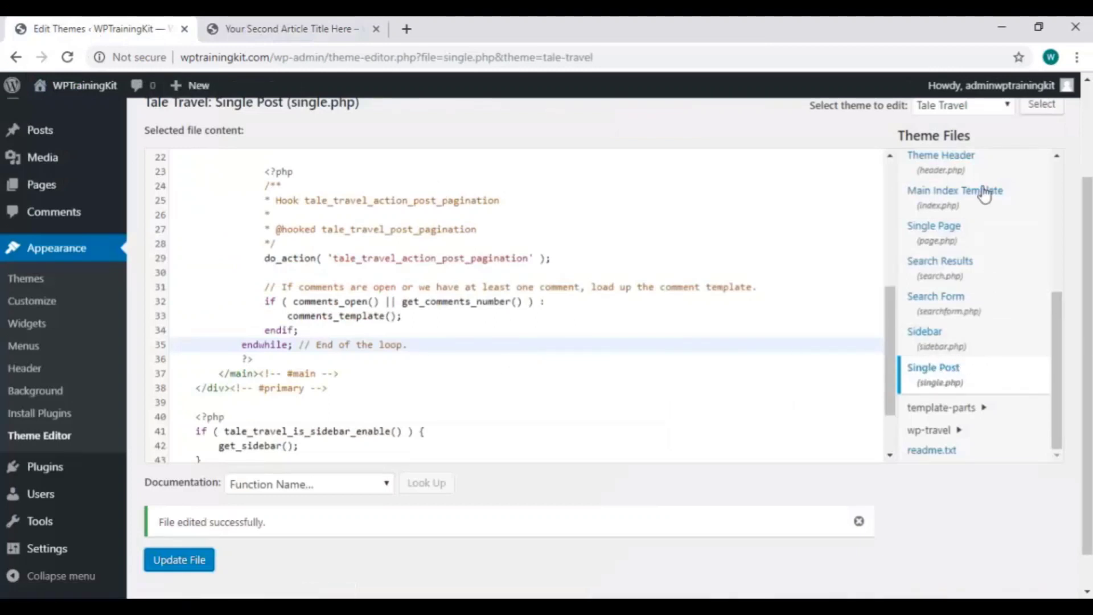
scroll(660, 359, "up", 5)
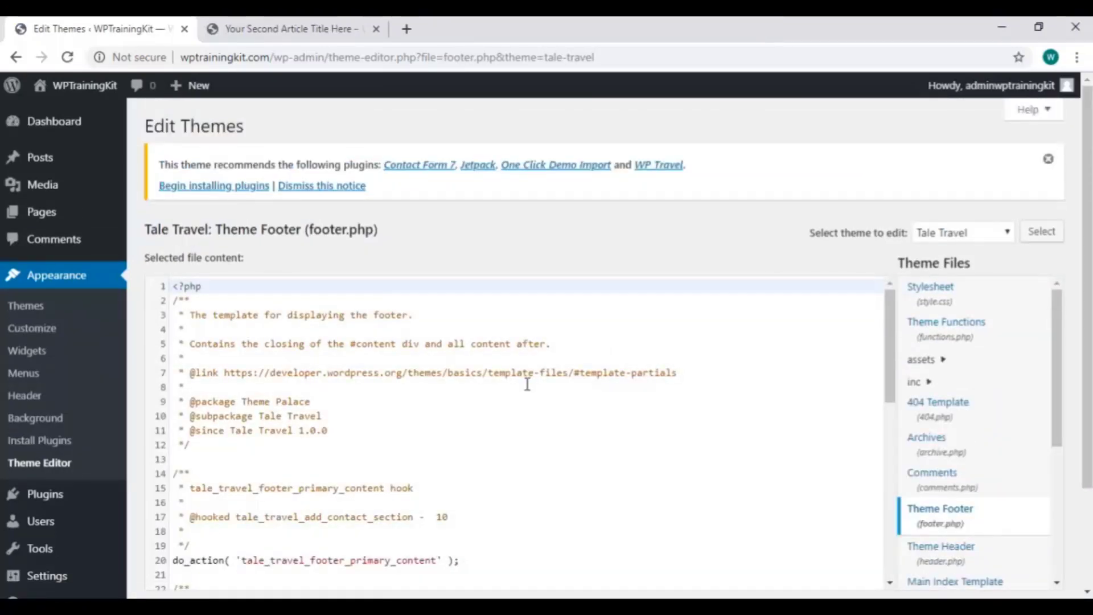
scroll(527, 385, "down", 10)
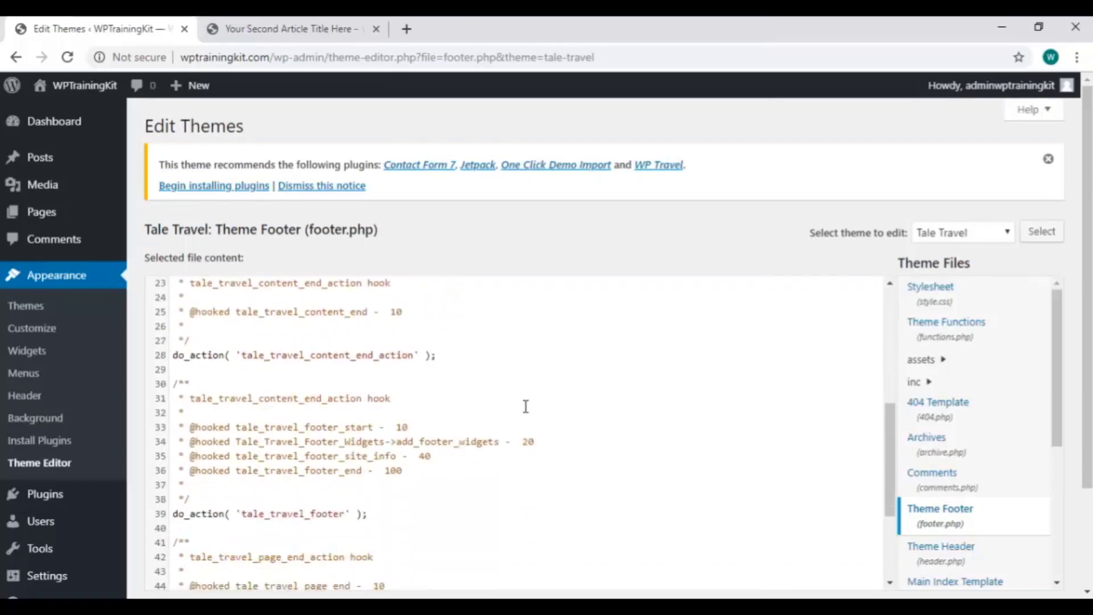
scroll(534, 404, "down", 1)
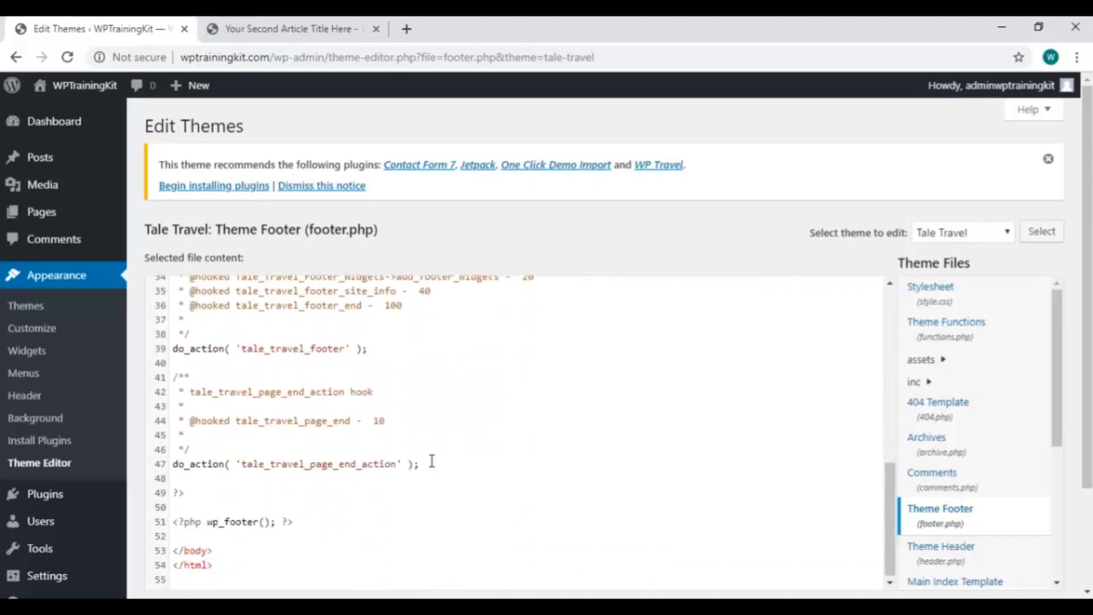
scroll(318, 470, "up", 5)
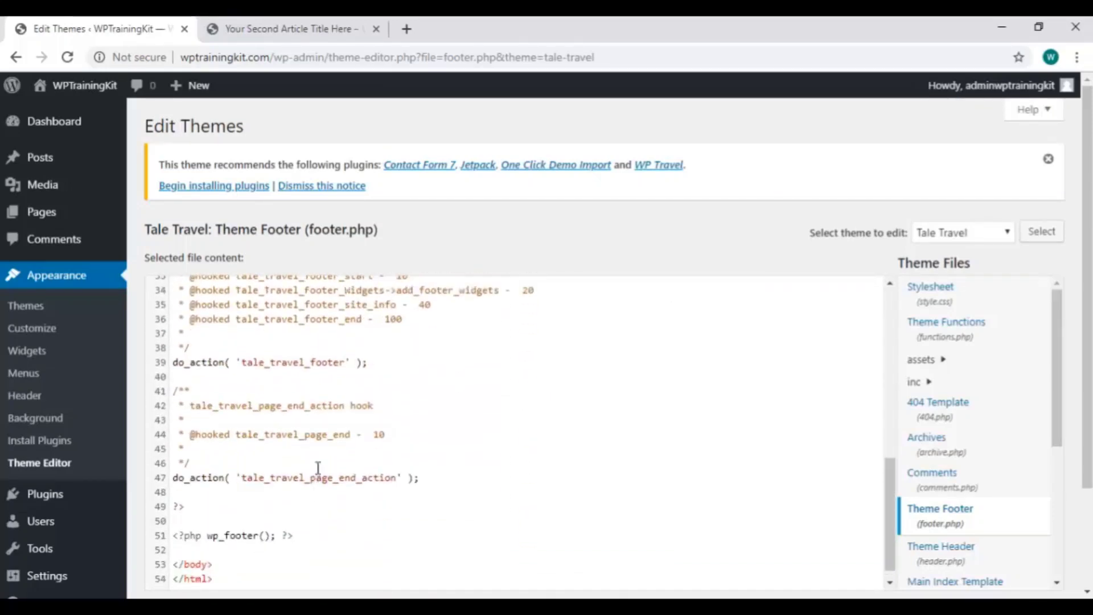
scroll(319, 468, "up", 5)
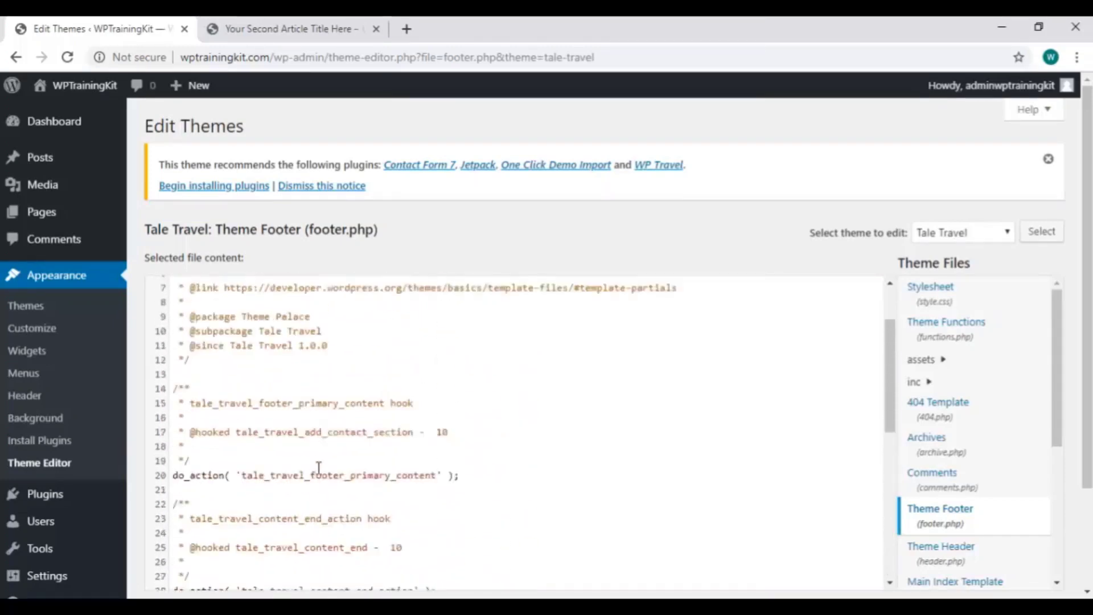
scroll(319, 465, "down", 2)
scroll(348, 459, "down", 2)
scroll(955, 285, "down", 2)
Open the Comments template (comments.php) and read through its code to the end
left_click(972, 348)
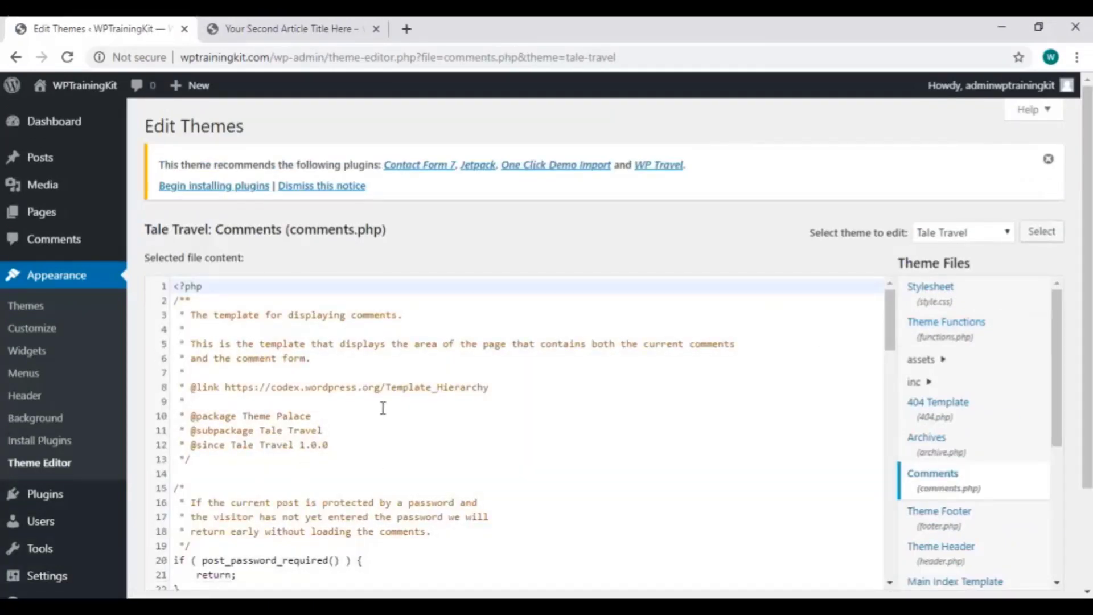
scroll(384, 408, "down", 8)
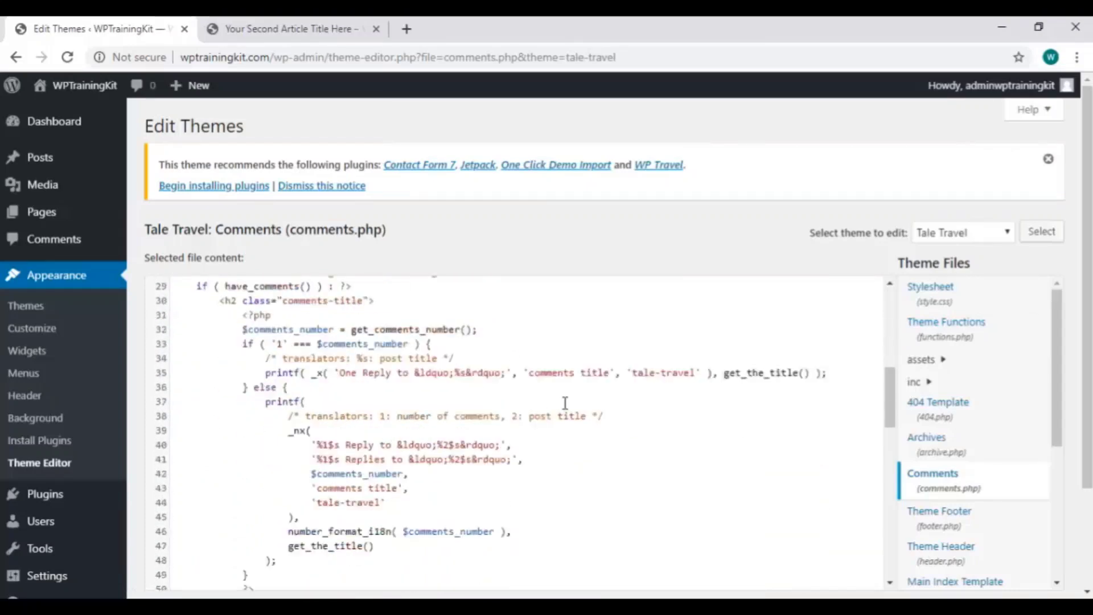
scroll(566, 403, "down", 9)
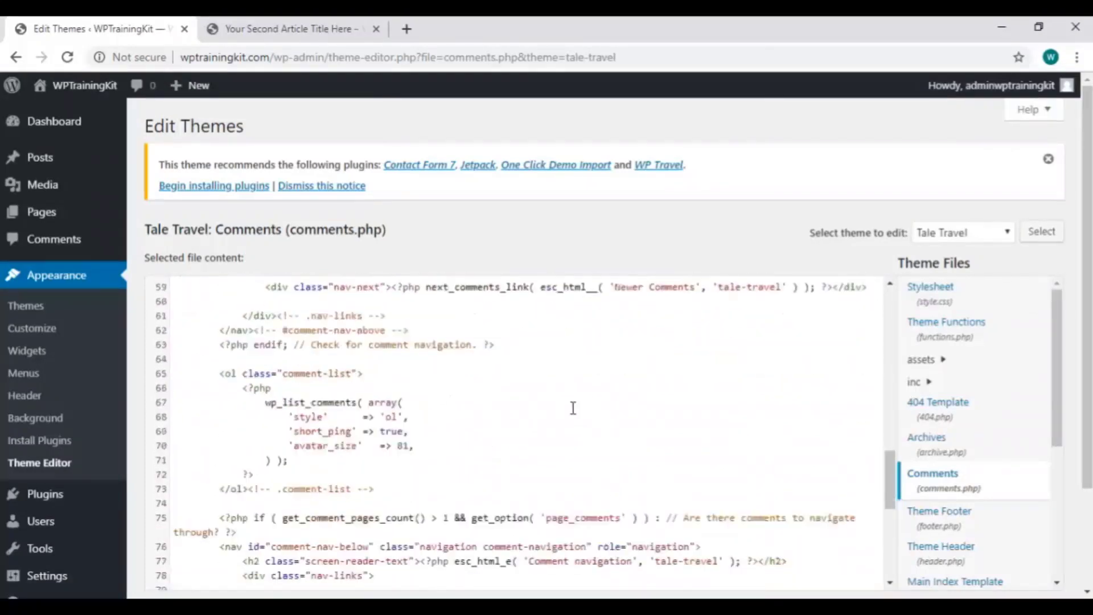
scroll(573, 408, "down", 7)
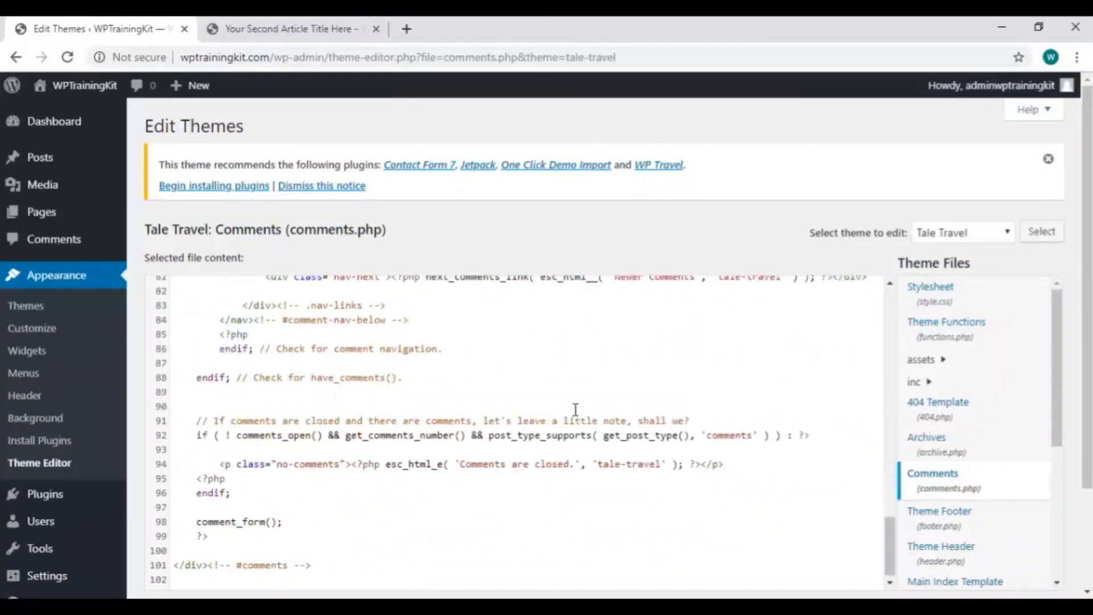
Read back up through the comments.php code to the comments title section
scroll(576, 409, "down", 2)
scroll(468, 382, "up", 15)
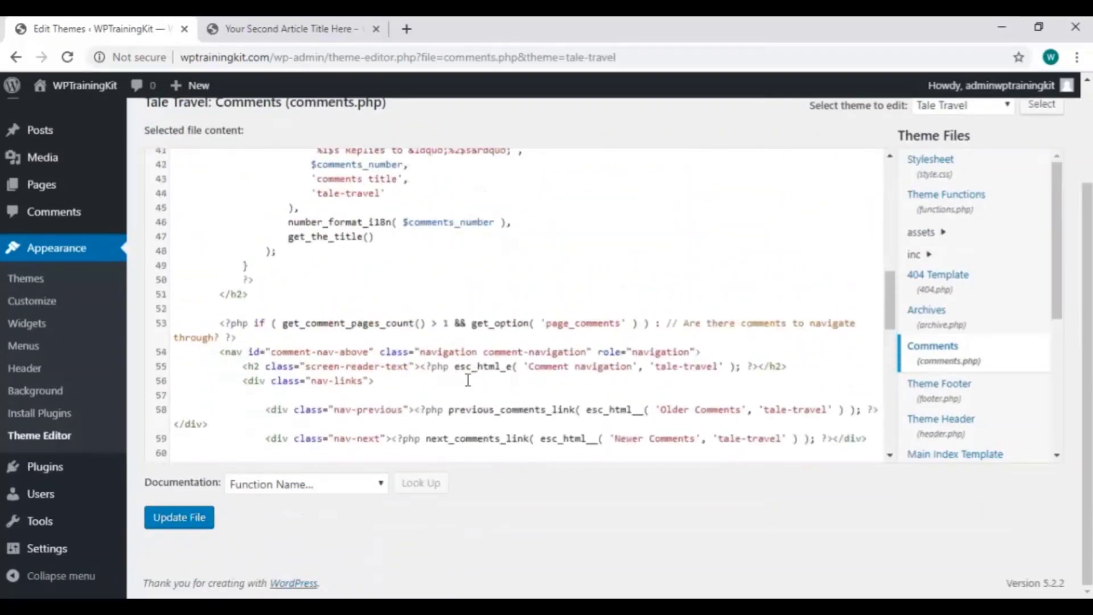
scroll(468, 380, "up", 8)
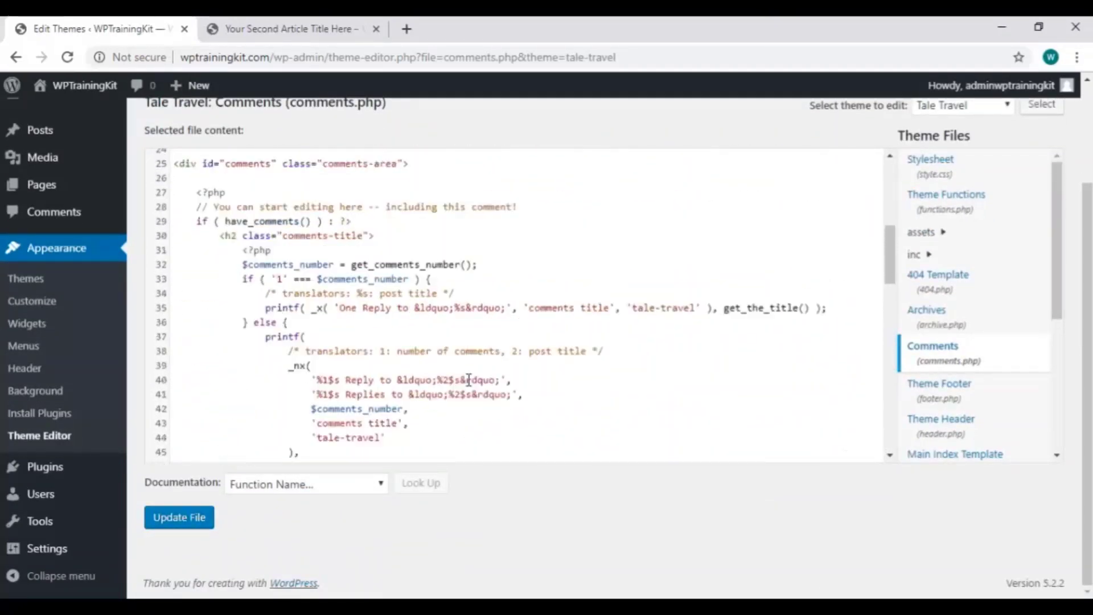
scroll(468, 380, "up", 1)
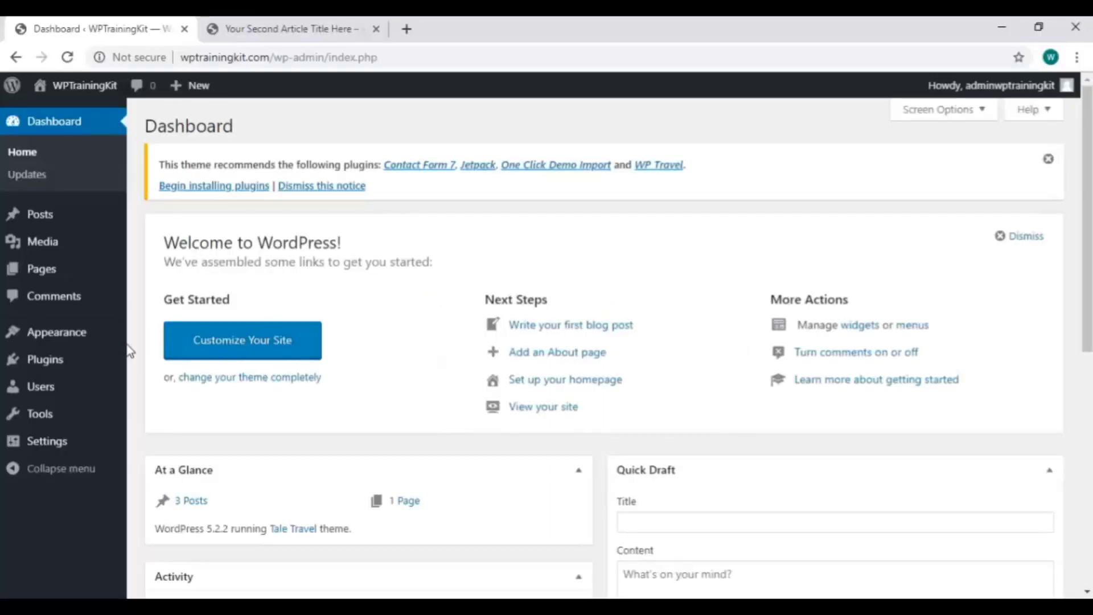
Open the page for adding new plugins and look over the featured plugins
mouse_move(89, 359)
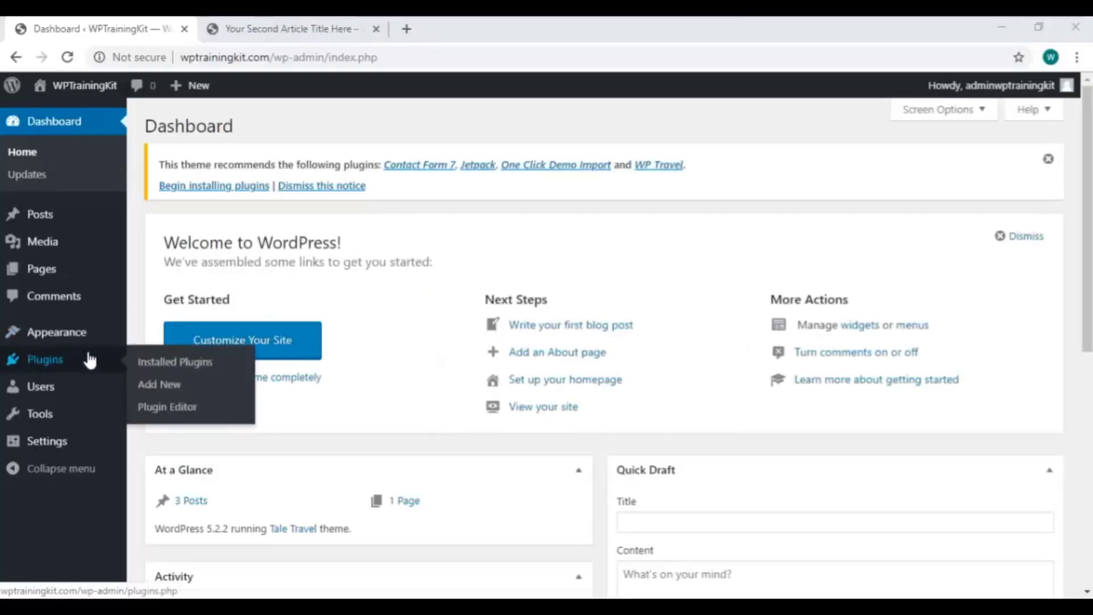
left_click(219, 393)
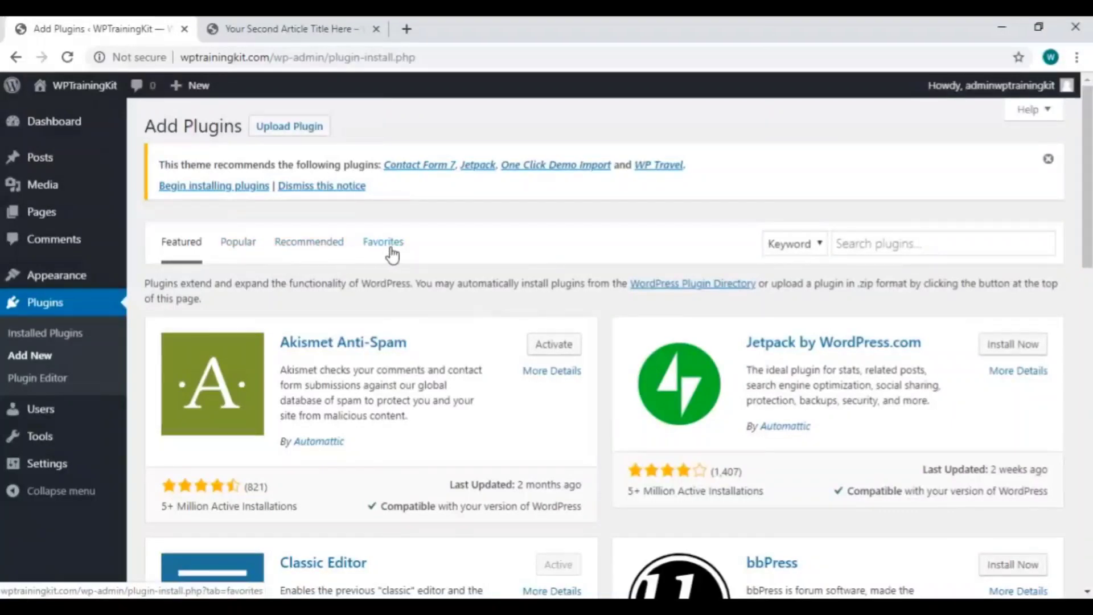
scroll(561, 274, "down", 4)
scroll(562, 275, "up", 4)
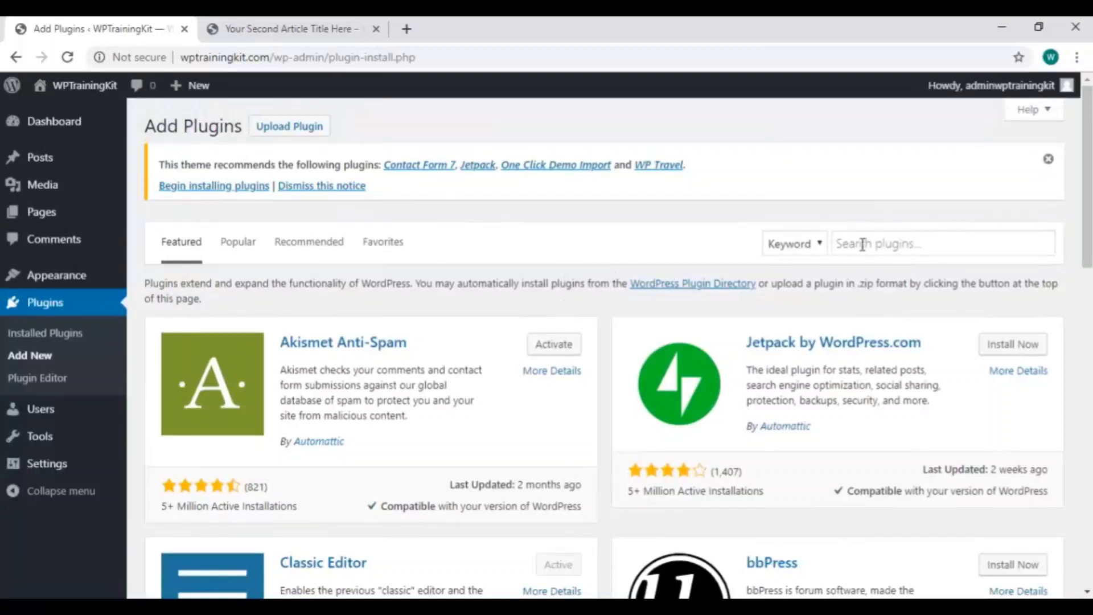
Search the plugin directory for "contact form" and browse the results
left_click(889, 243)
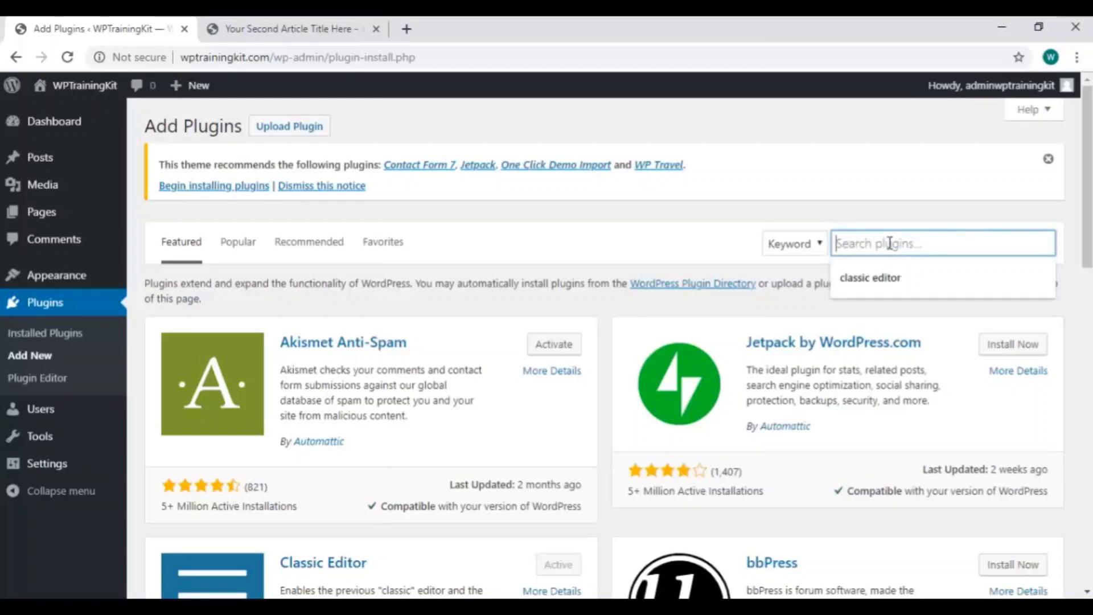
type("contact form")
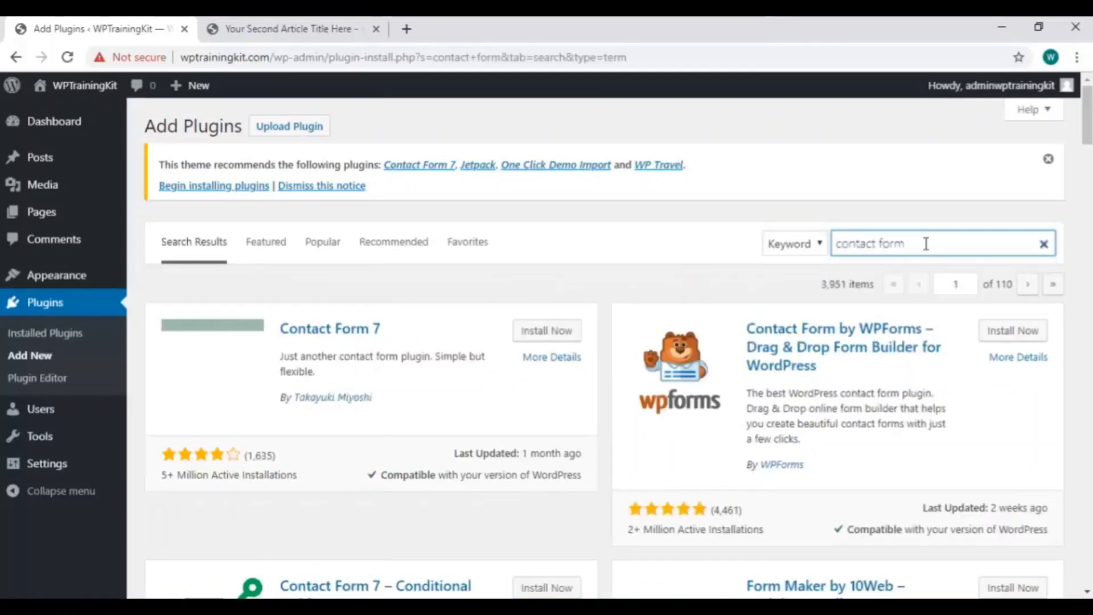
scroll(680, 336, "down", 10)
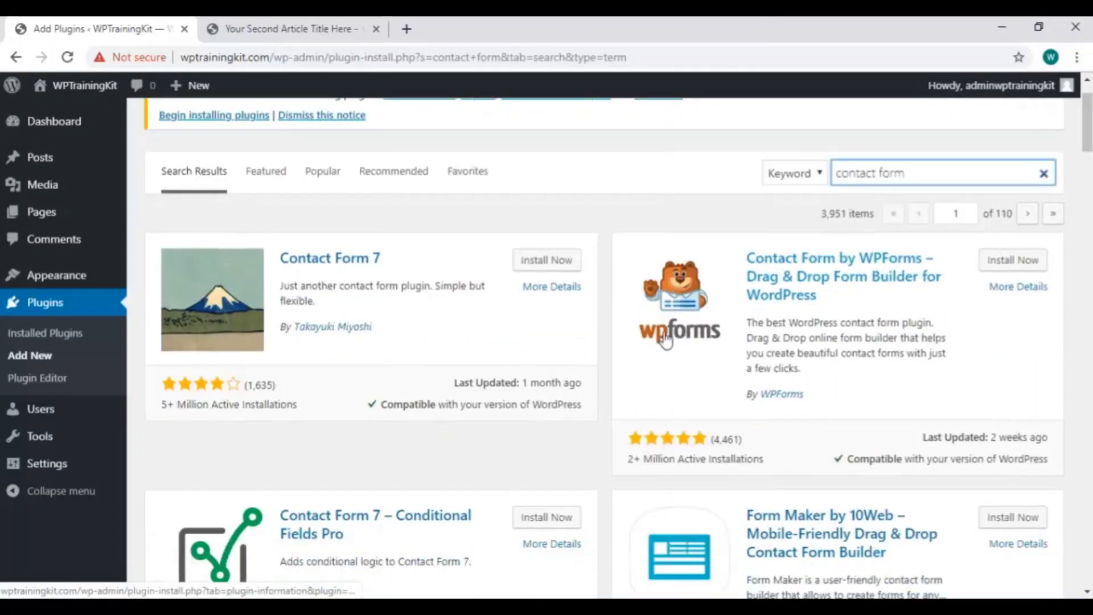
scroll(615, 336, "down", 15)
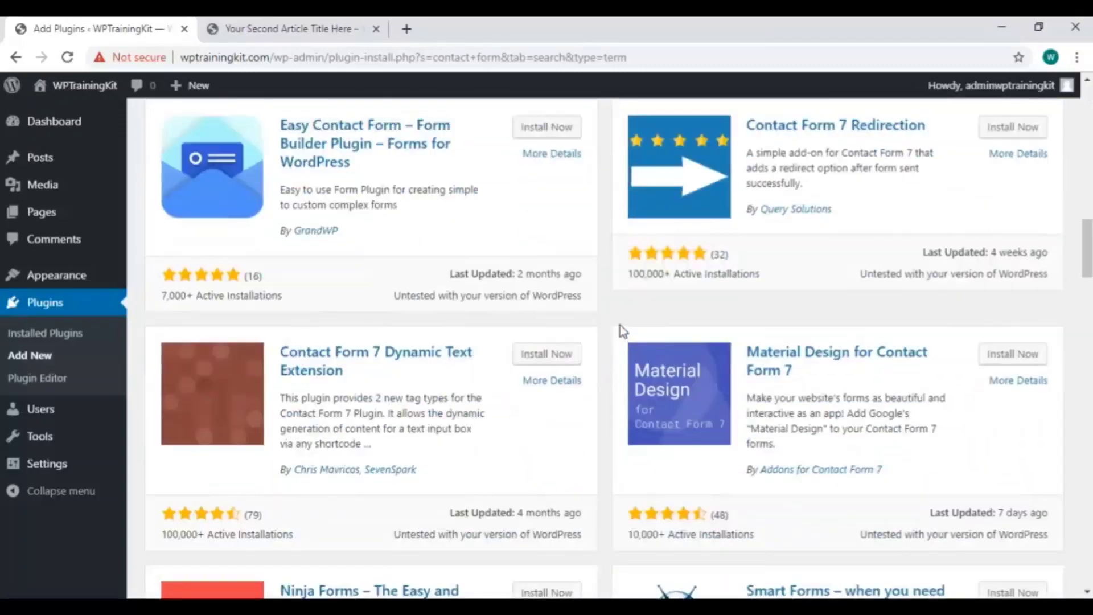
scroll(621, 326, "up", 17)
scroll(621, 326, "up", 8)
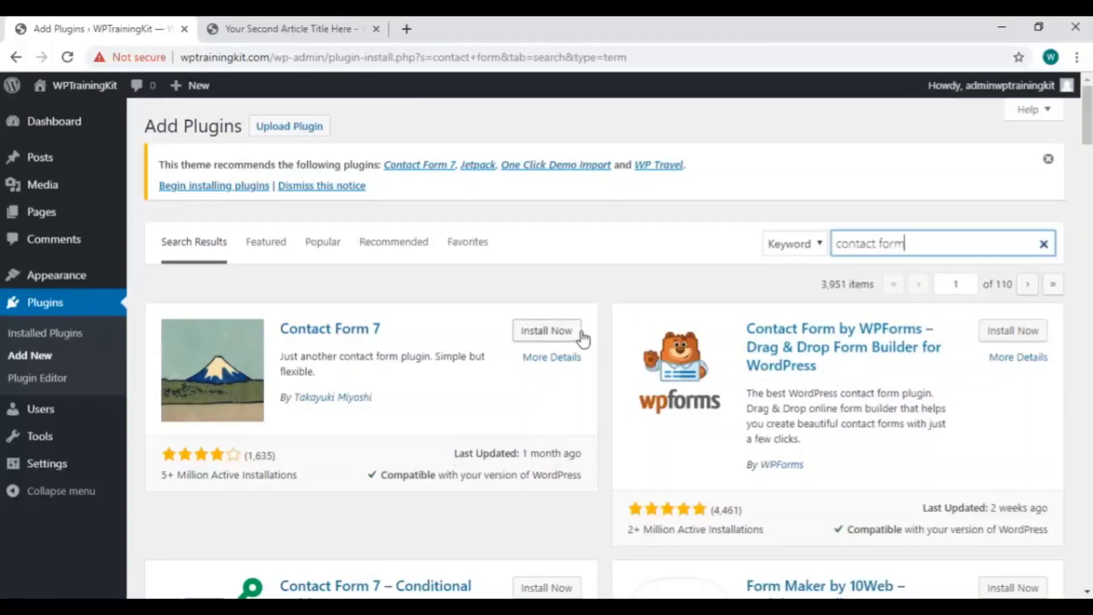
Install and activate the Contact Form 7 plugin
left_click(551, 336)
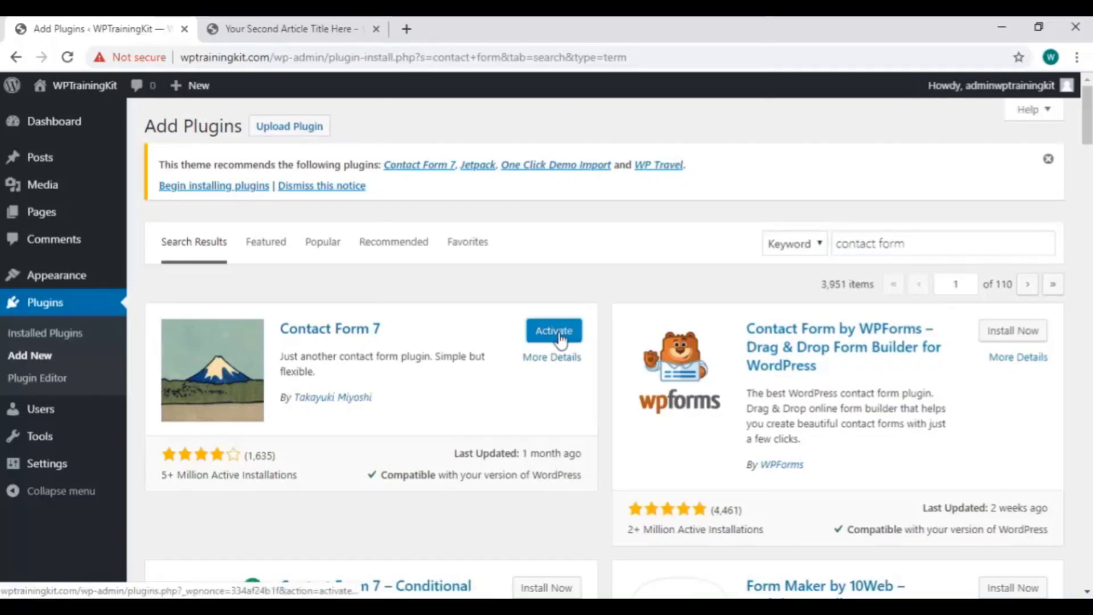
left_click(550, 340)
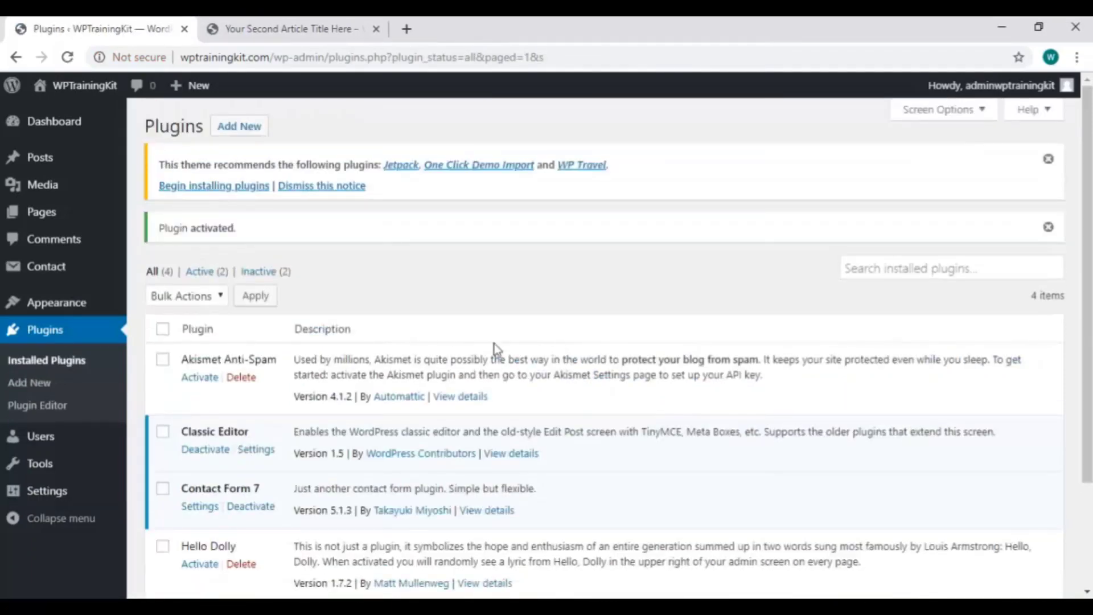
Delete the Akismet Anti-Spam and Hello Dolly plugins from the installed plugins
scroll(455, 353, "down", 3)
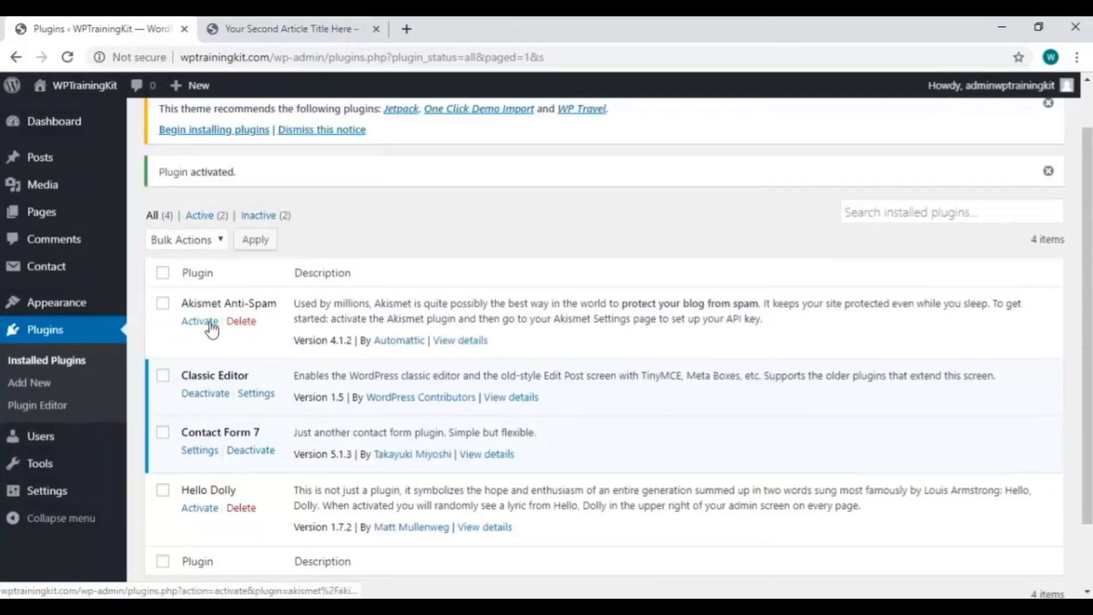
left_click(241, 321)
left_click(623, 165)
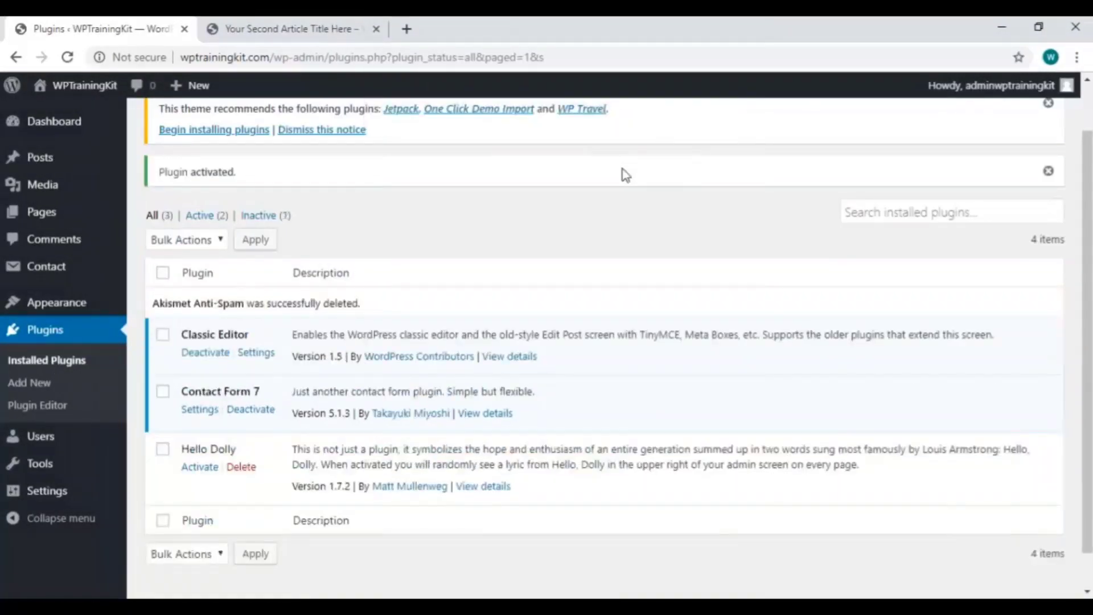
left_click(240, 467)
key("Return")
Deactivate the Contact Form 7 plugin
left_click(261, 419)
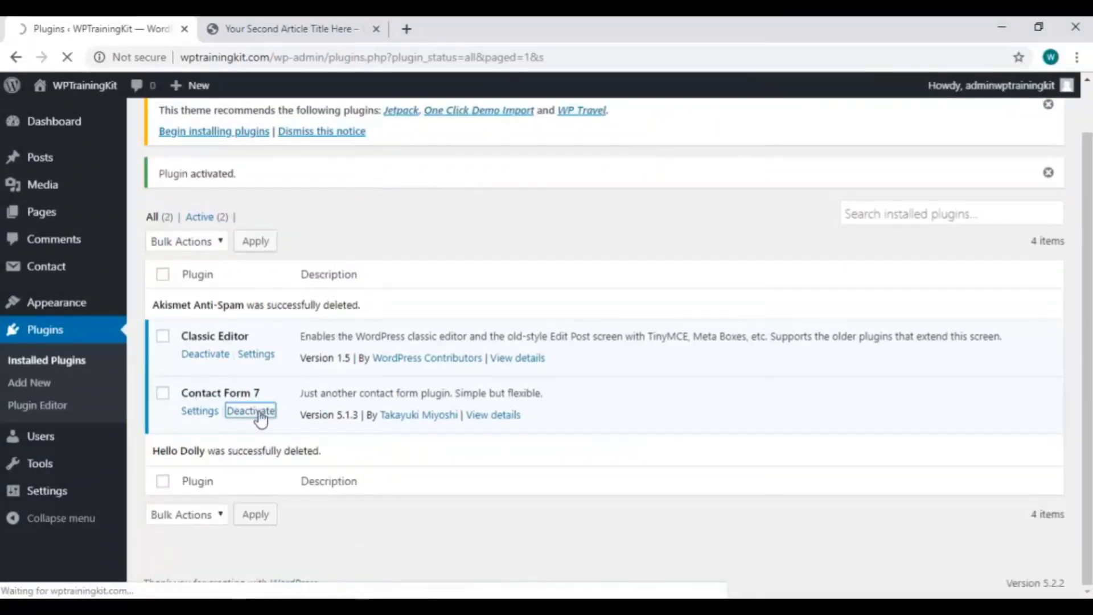
left_click(198, 445)
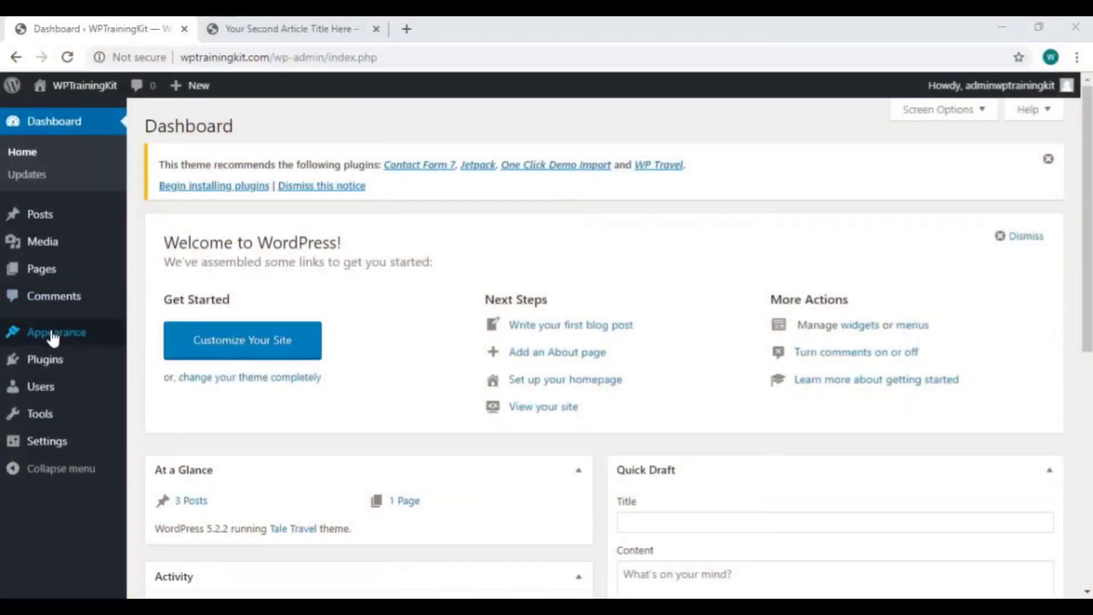
Create a navigation menu named "menu 1" and add the About Us page to it
mouse_move(58, 338)
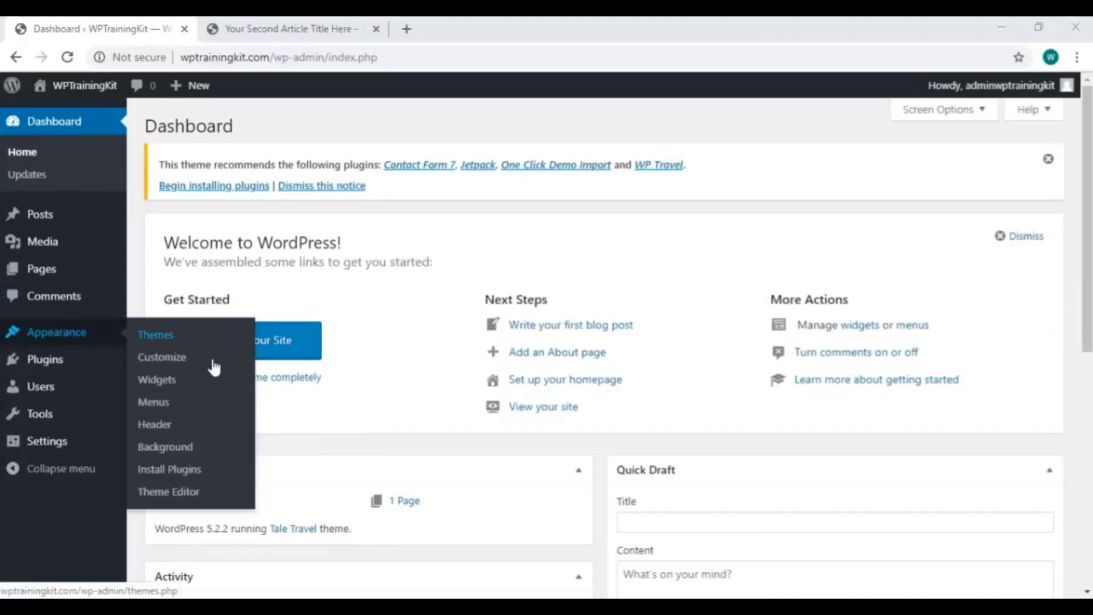
left_click(154, 402)
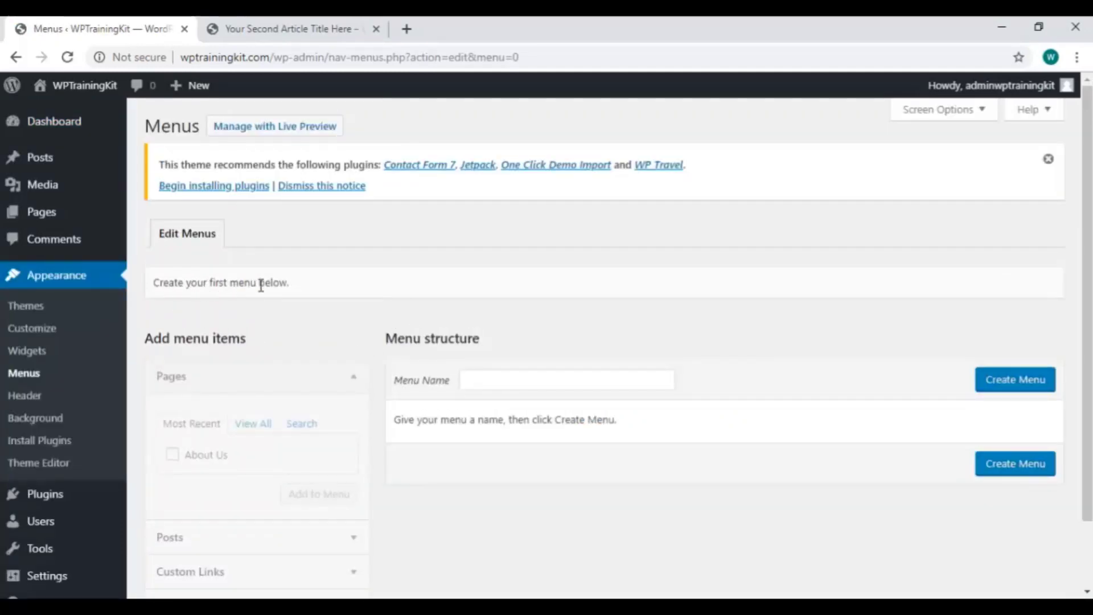
left_click(530, 378)
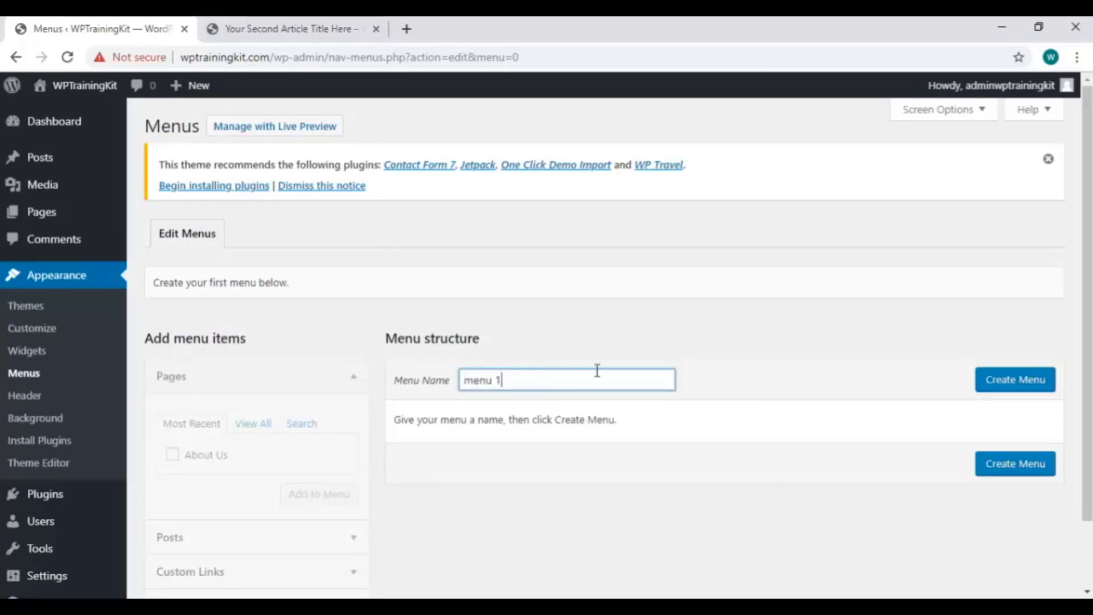
left_click(1019, 382)
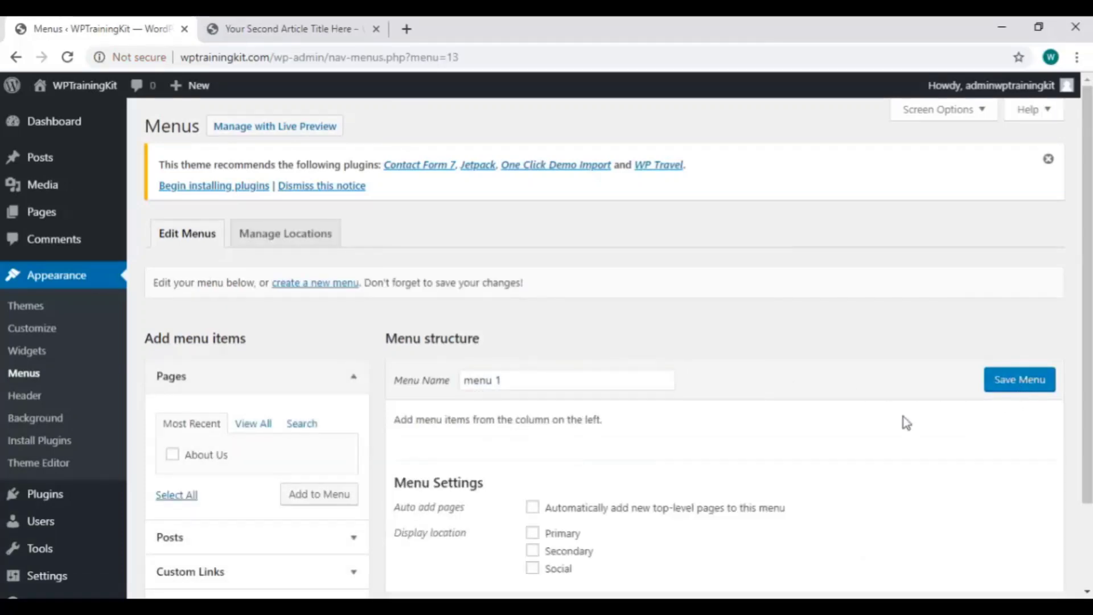
left_click(172, 455)
left_click(327, 497)
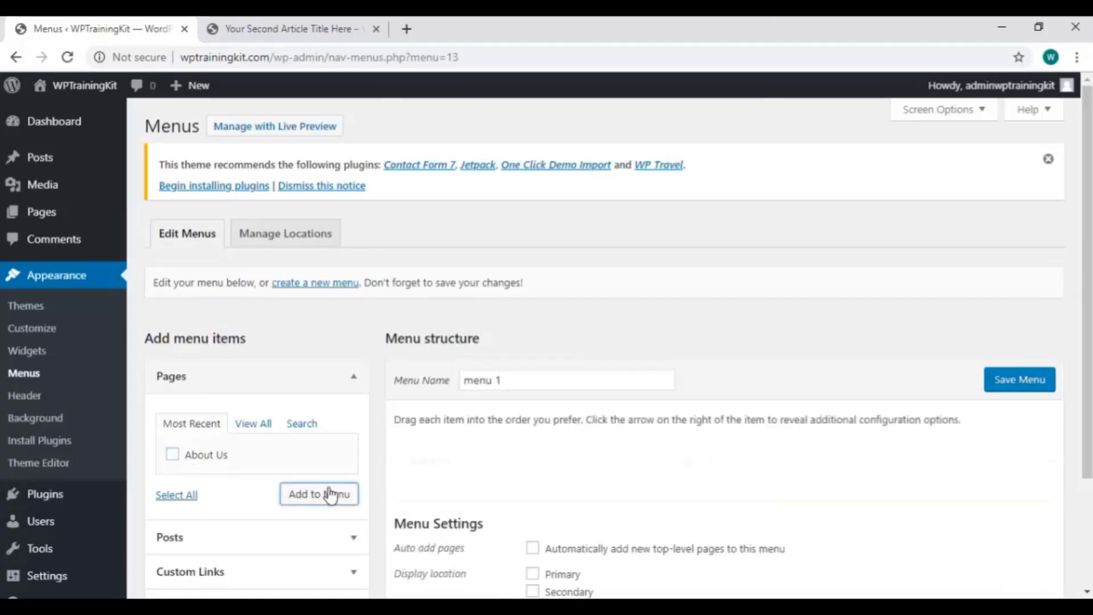
scroll(471, 491, "down", 3)
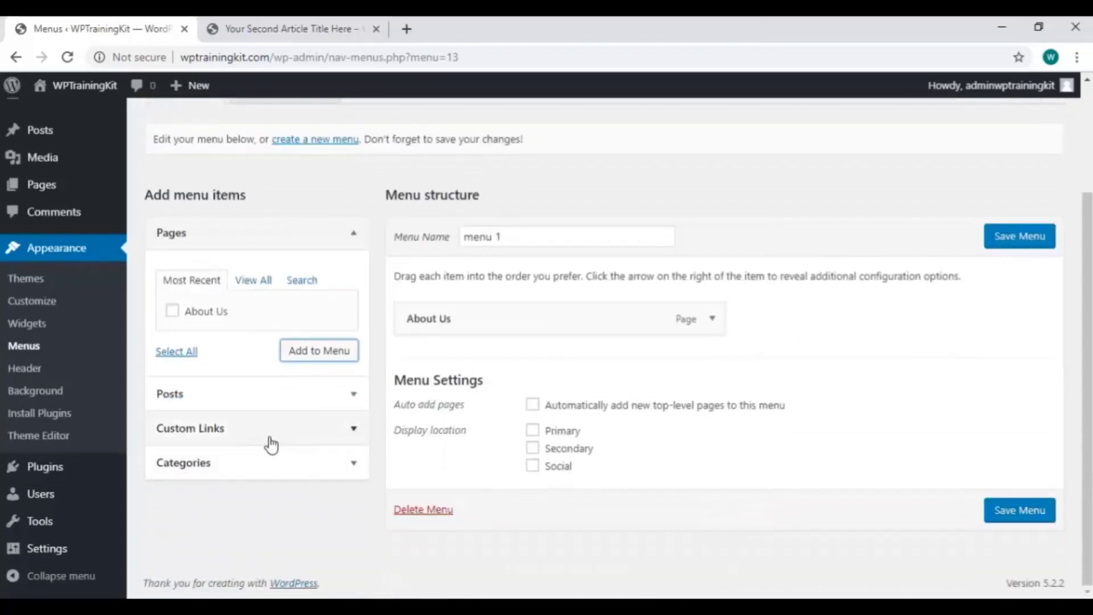
left_click(250, 439)
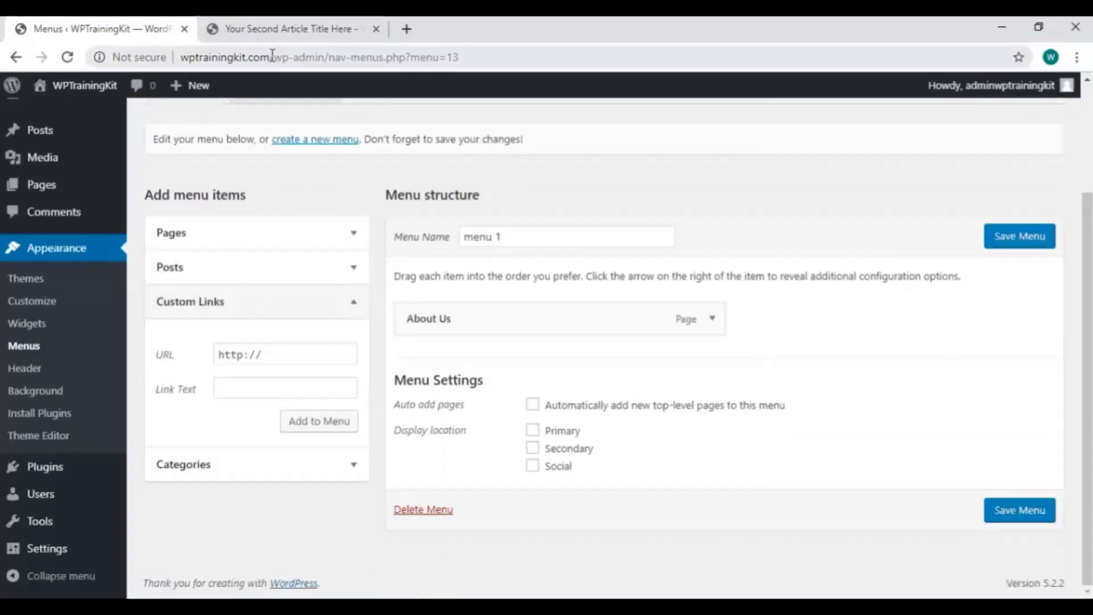
left_click_drag(272, 55, 168, 57)
key("ctrl+c")
left_click(281, 354)
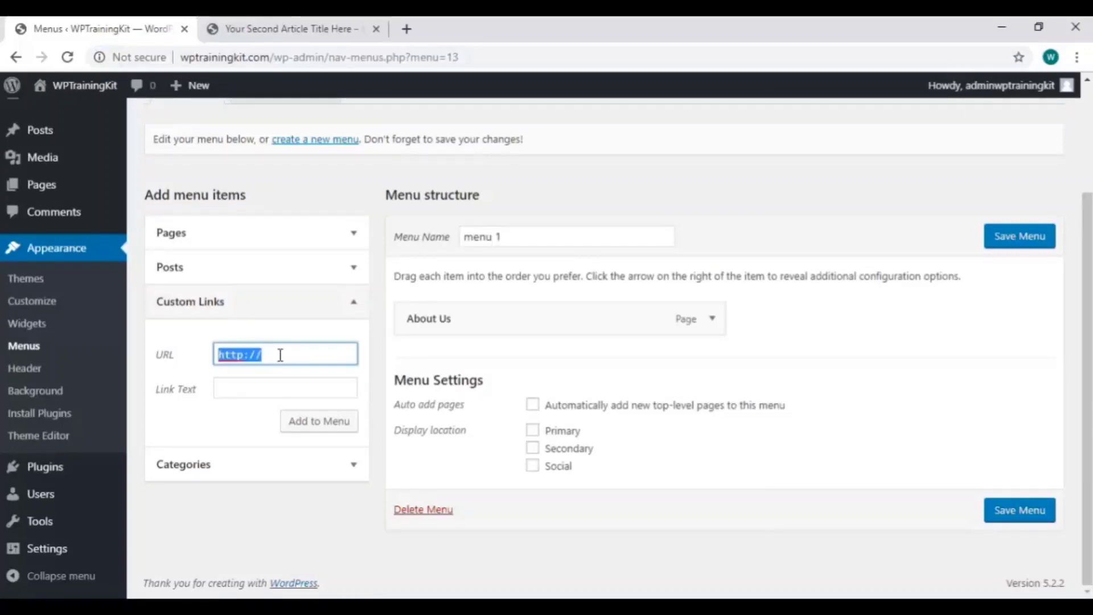
key("ctrl+v")
left_click(270, 392)
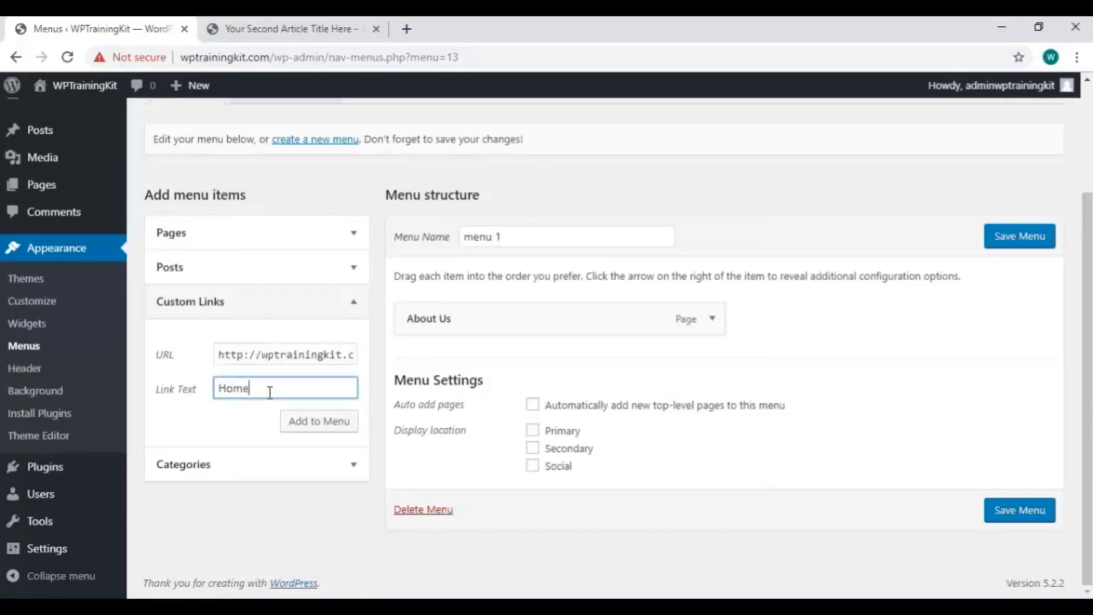
left_click(316, 423)
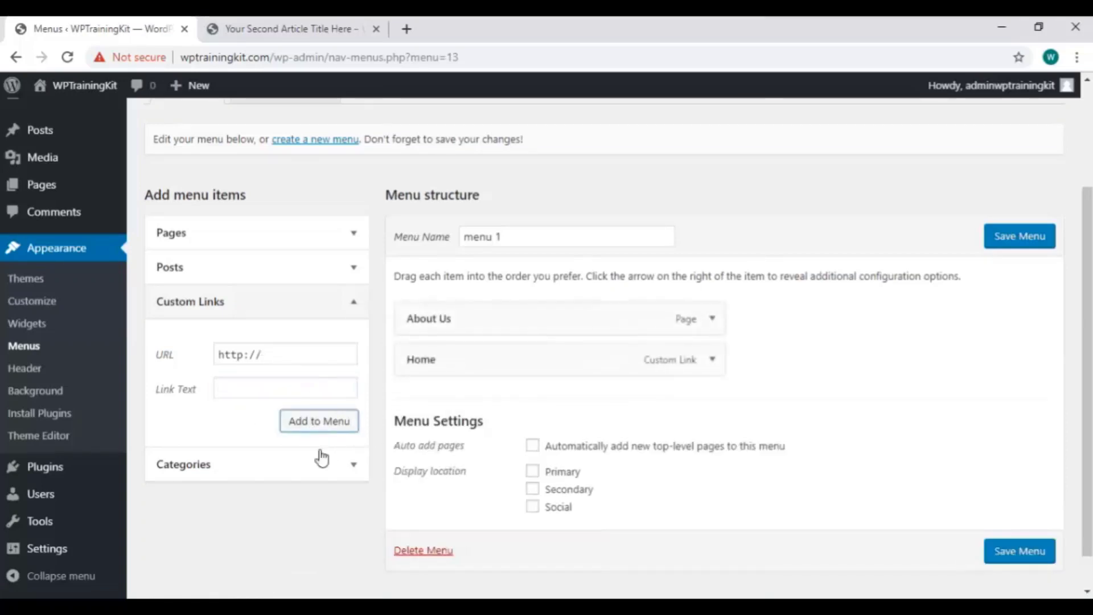
Add the Wordpress category to the menu and collapse the category list
left_click(308, 471)
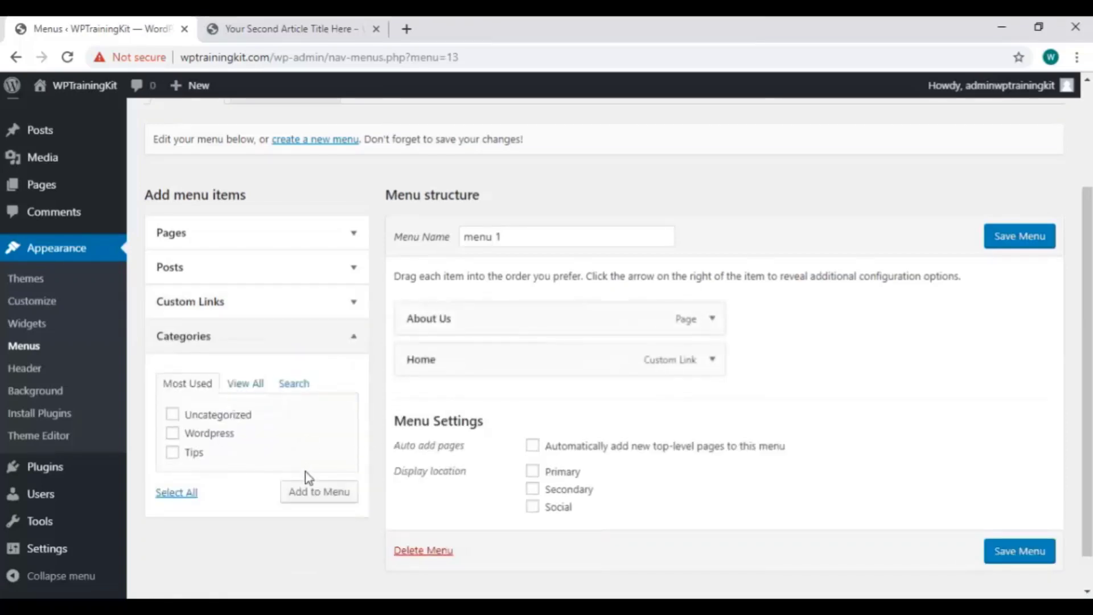
left_click(173, 434)
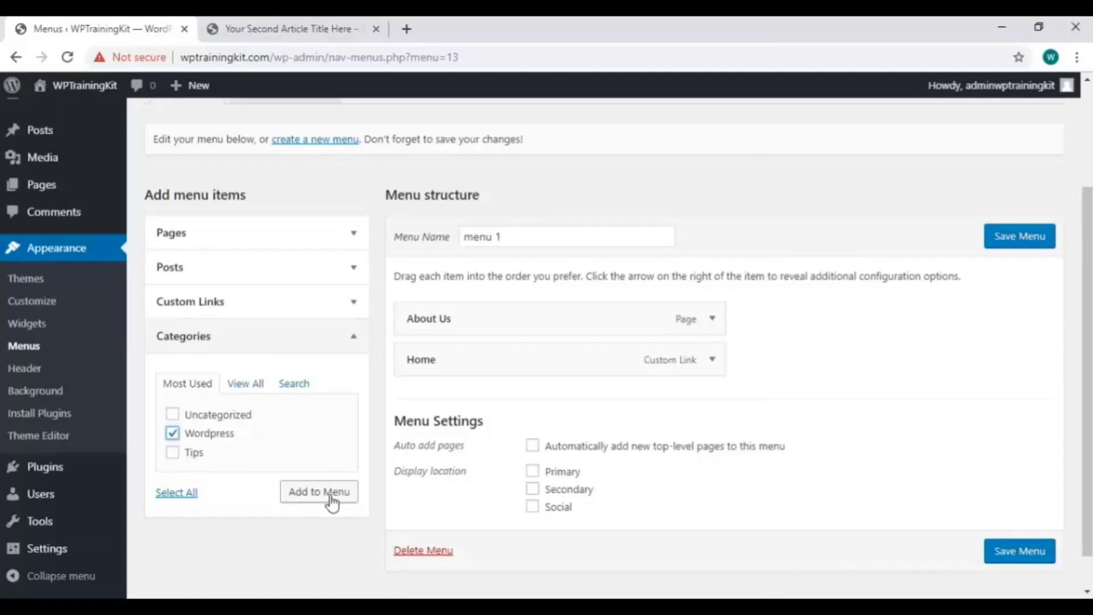
left_click(333, 495)
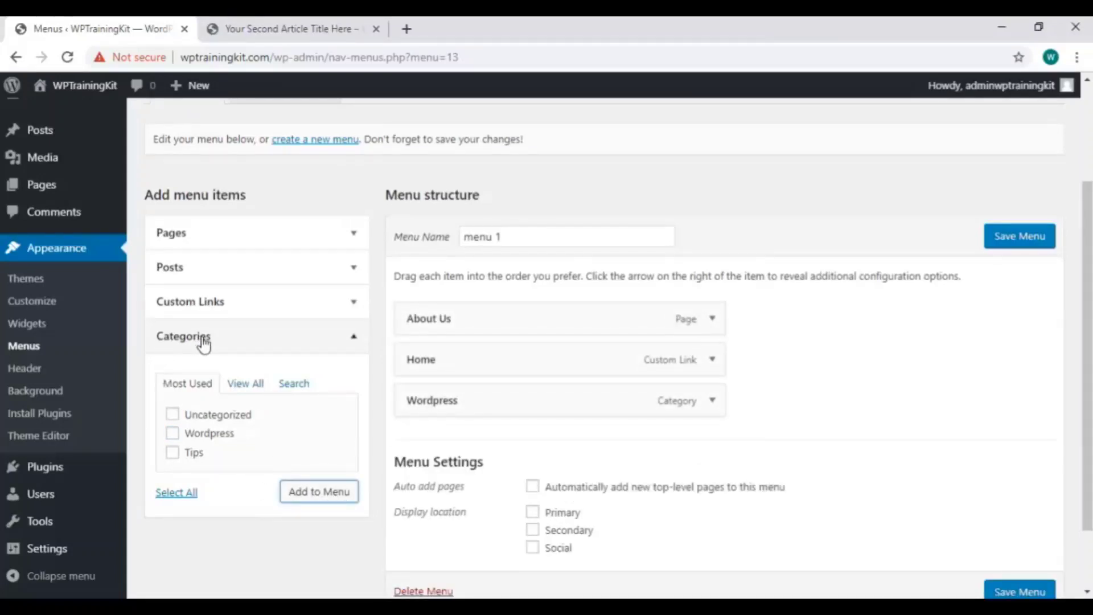
left_click(339, 338)
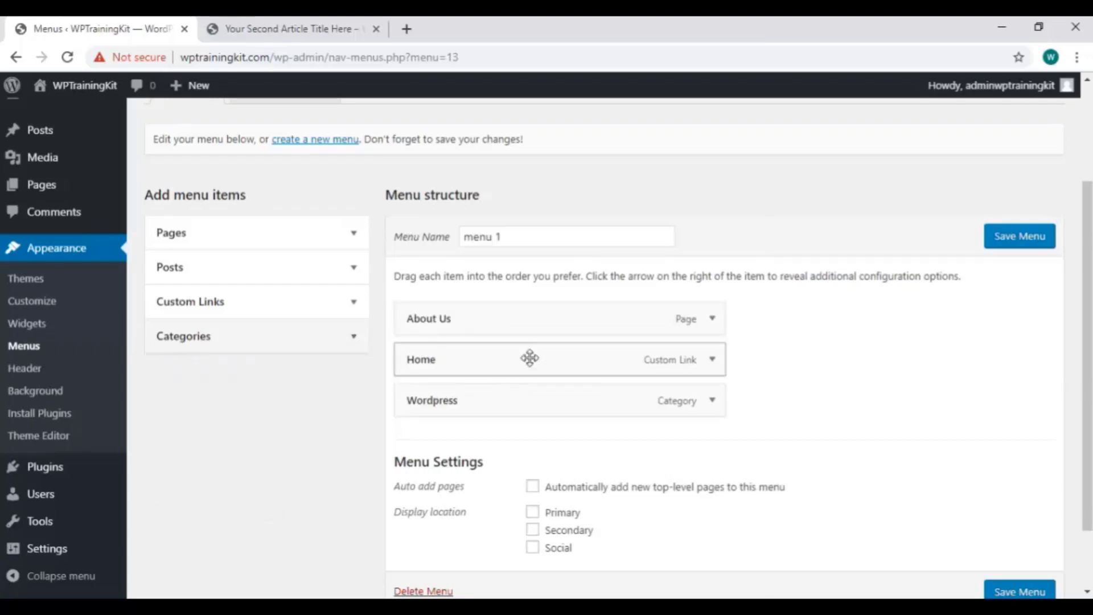
Reorder the menu items to Home, Wordpress, About Us
left_click_drag(554, 366, 556, 310)
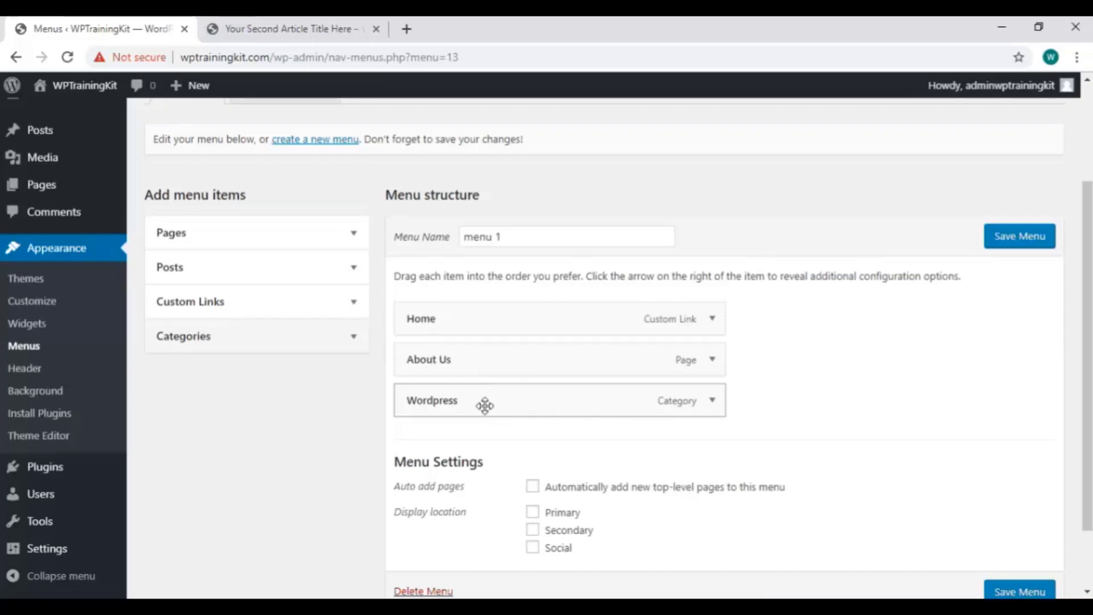
left_click_drag(484, 403, 480, 361)
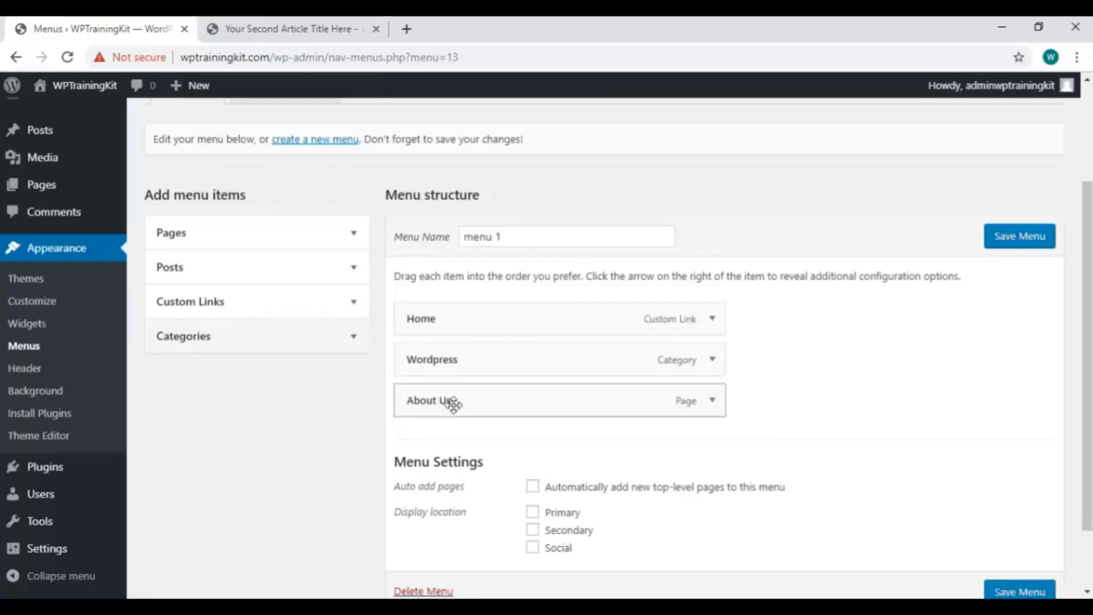
Nest About Us as a sub item under Wordpress and return it to the top level
left_click_drag(457, 403, 515, 398)
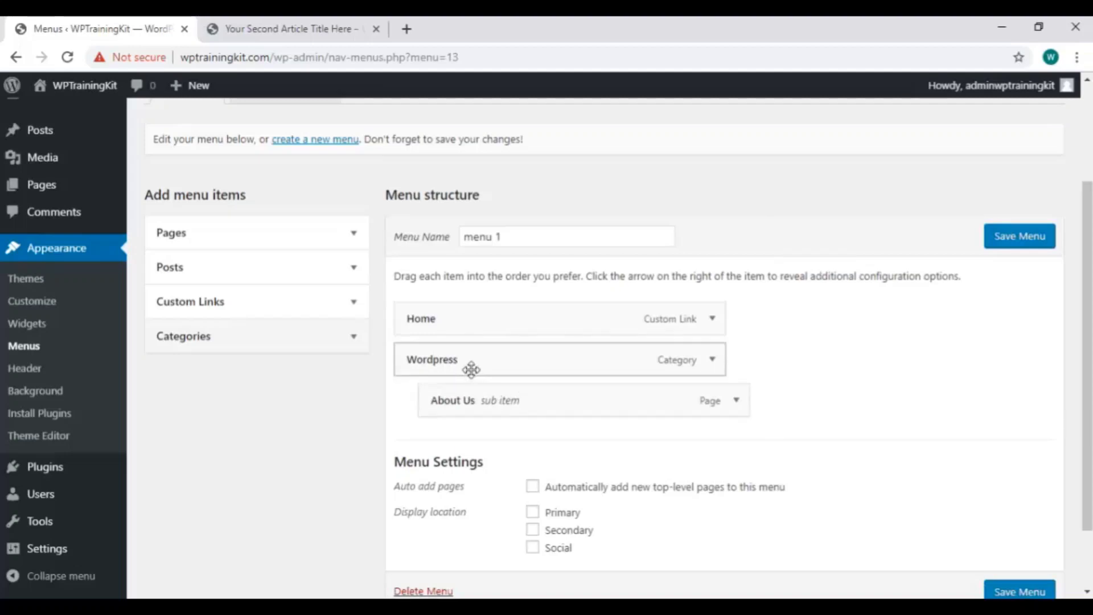
mouse_move(488, 397)
left_mouse_down()
mouse_move(471, 391)
mouse_move(480, 395)
left_mouse_up()
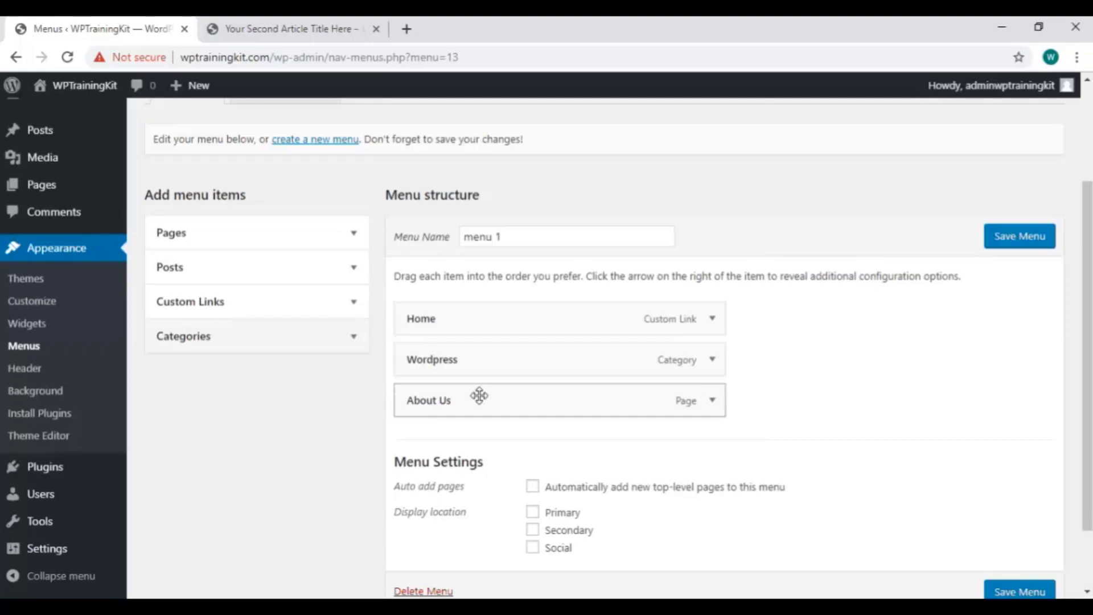
Save menu 1, assign it to the Primary theme location and save the location changes
left_click(1005, 242)
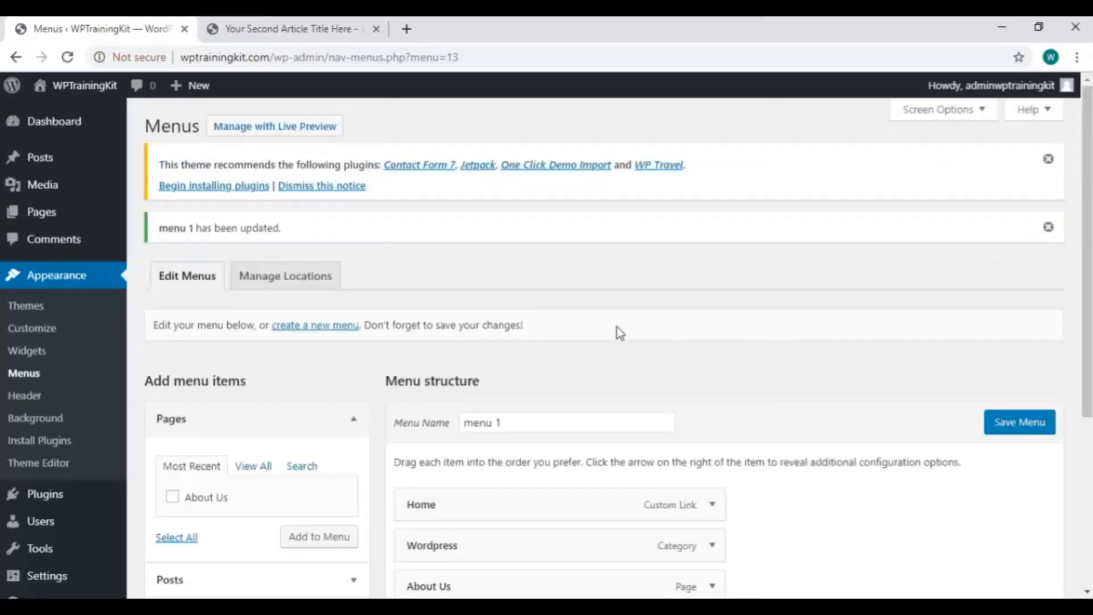
left_click(280, 285)
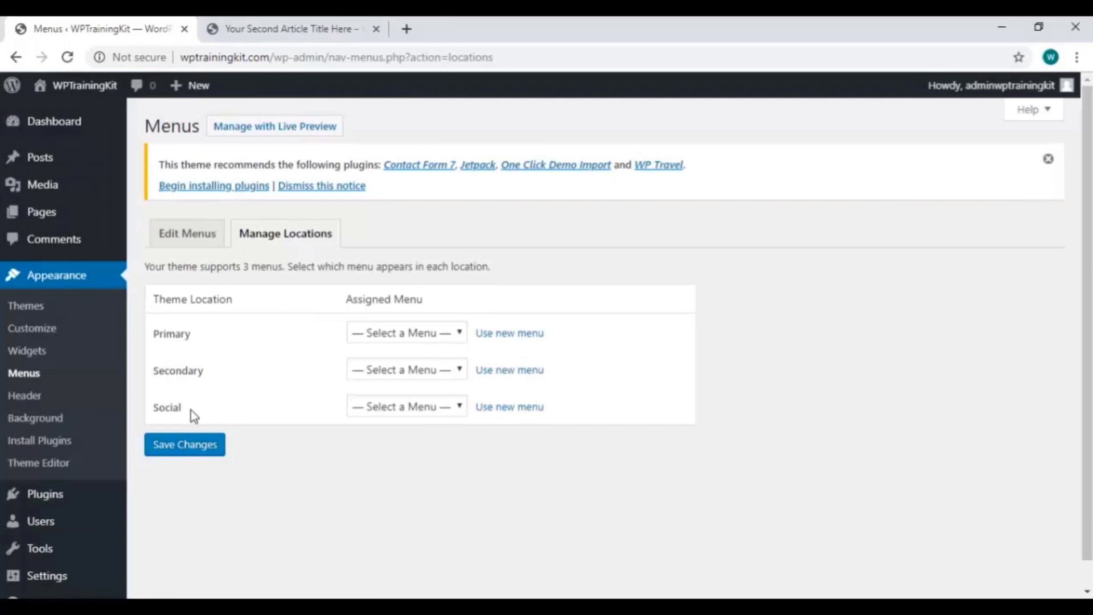
left_click(397, 335)
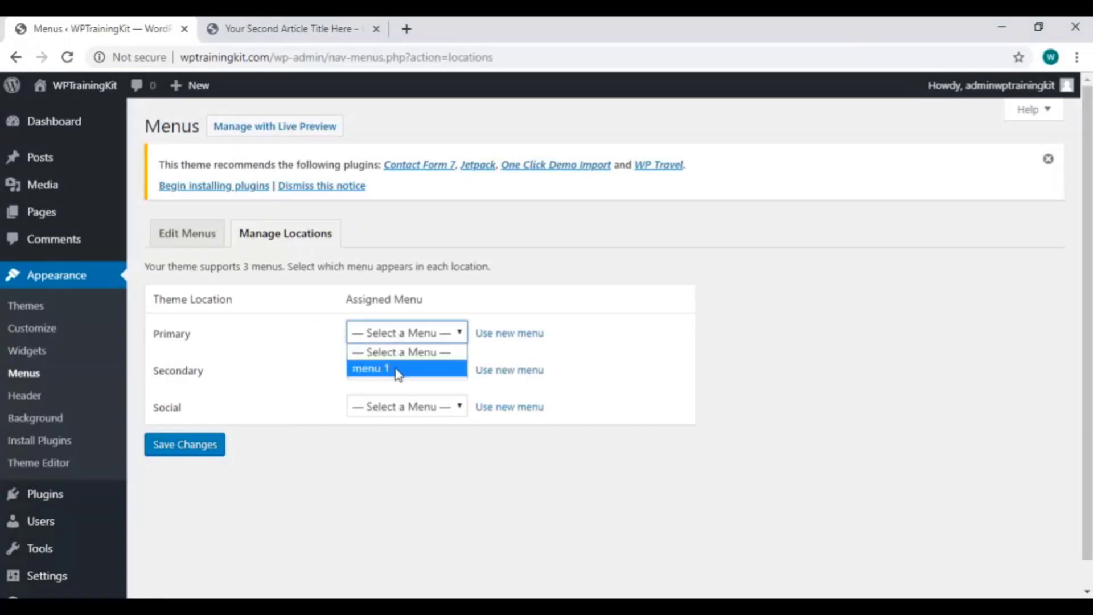
left_click(403, 370)
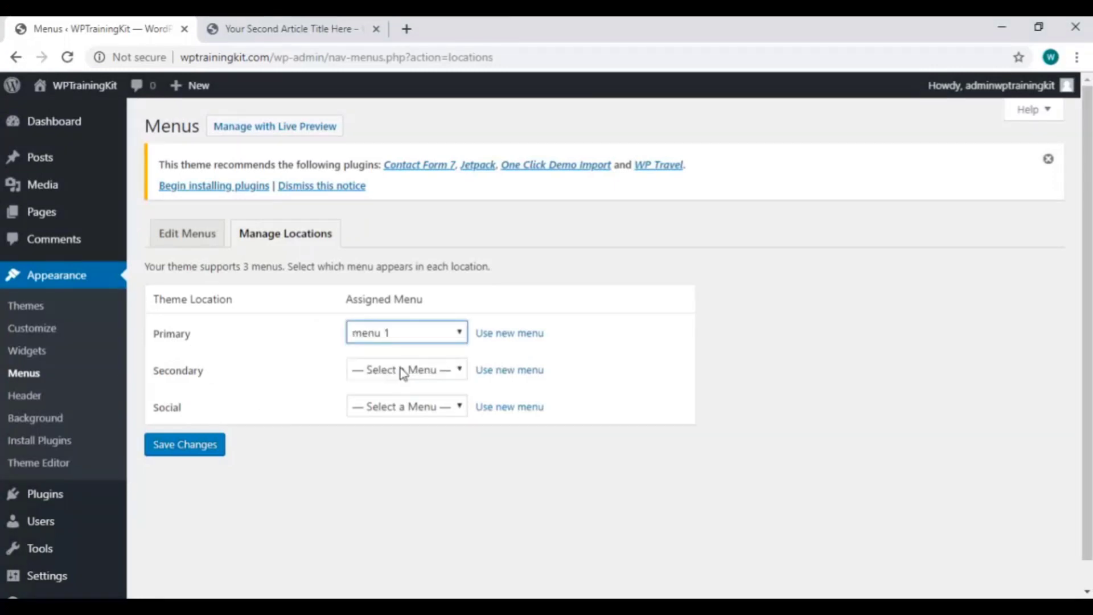
left_click(221, 449)
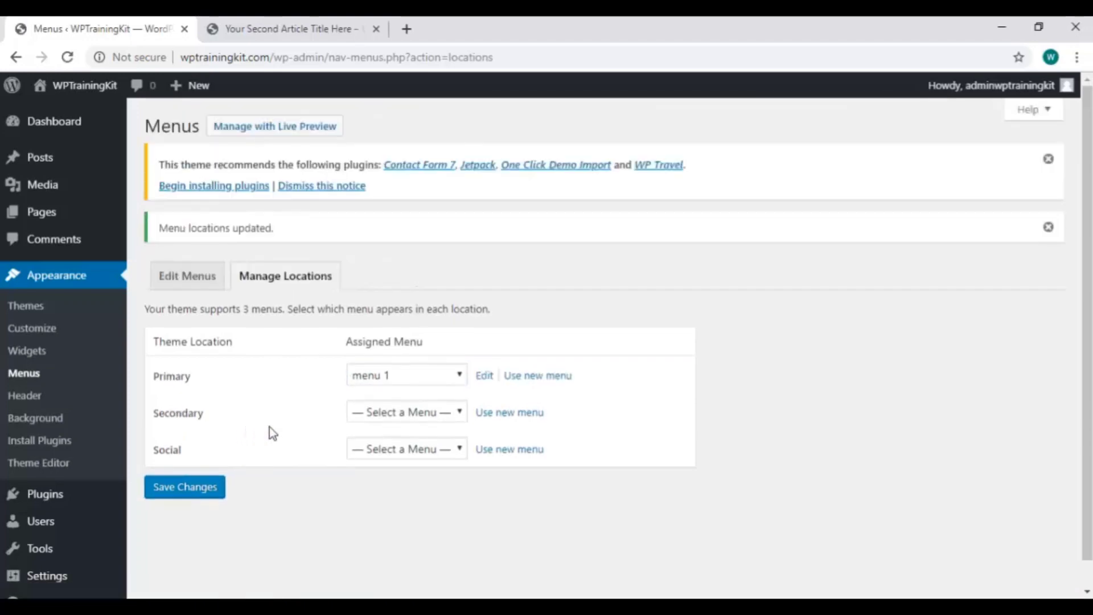
Reload the second article's page on the live site to check the primary menu in the header
left_click(299, 32)
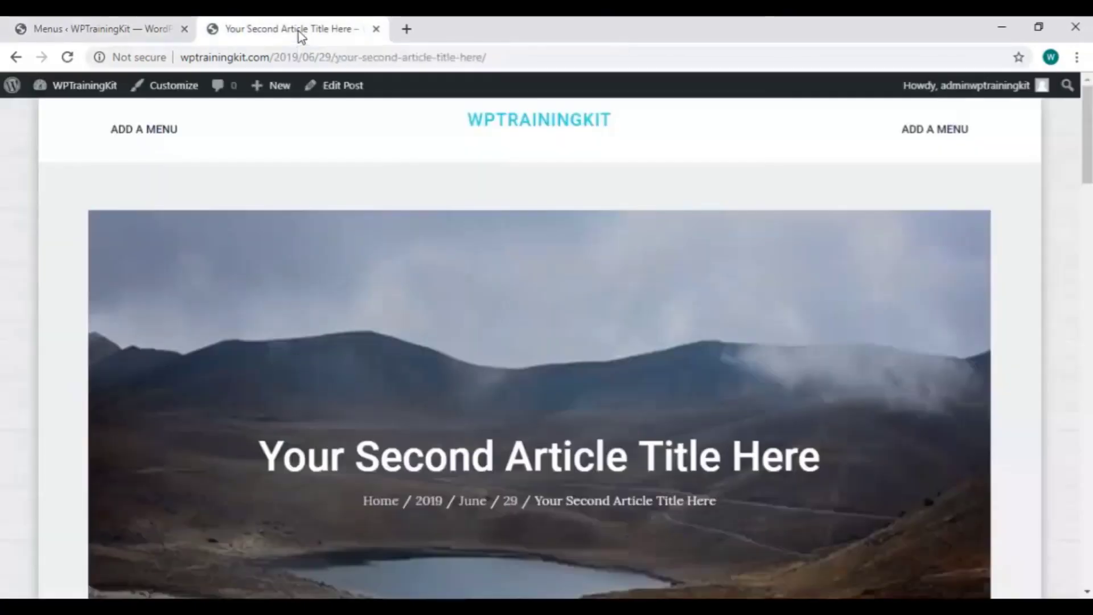
right_click(374, 171)
left_click(416, 221)
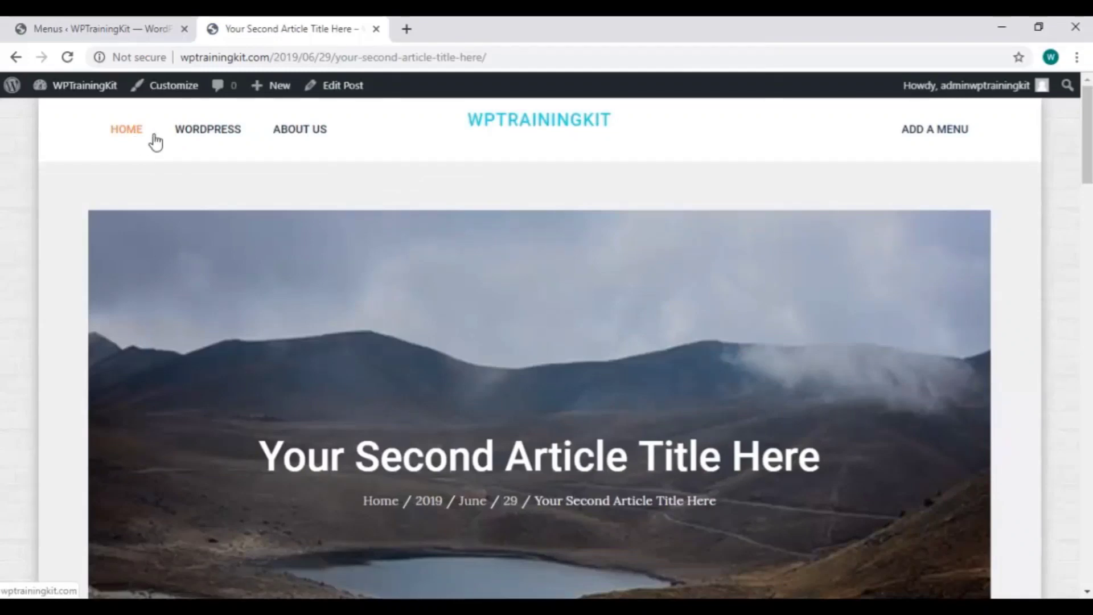
Move About Us above Wordpress in the structure of menu 1 and save the menu
left_click(94, 28)
left_click(179, 286)
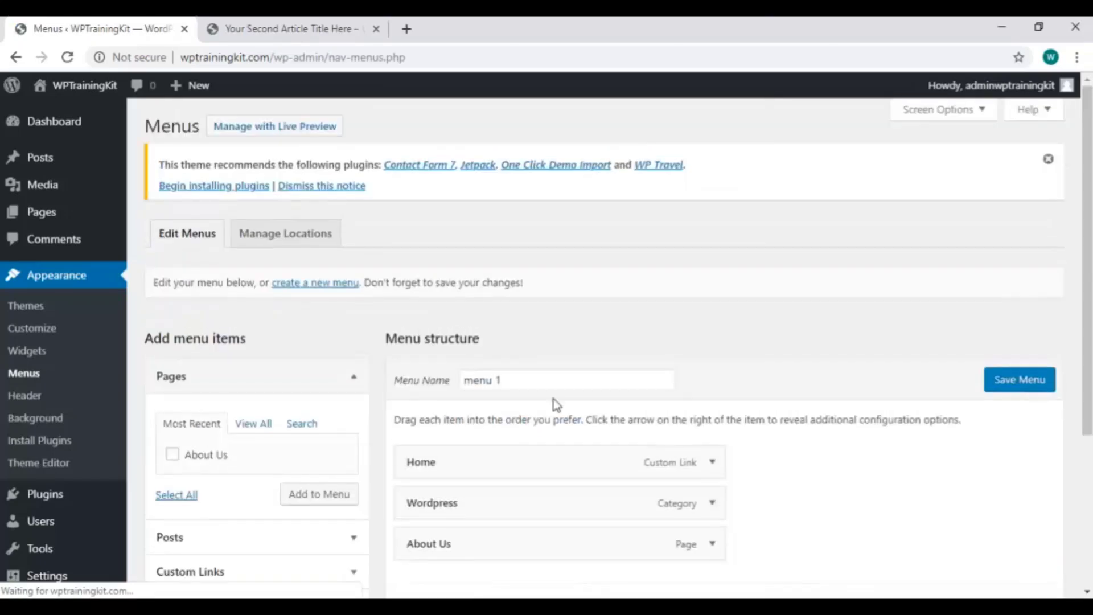
scroll(467, 433, "down", 1)
left_click_drag(493, 454, 467, 418)
left_click(998, 295)
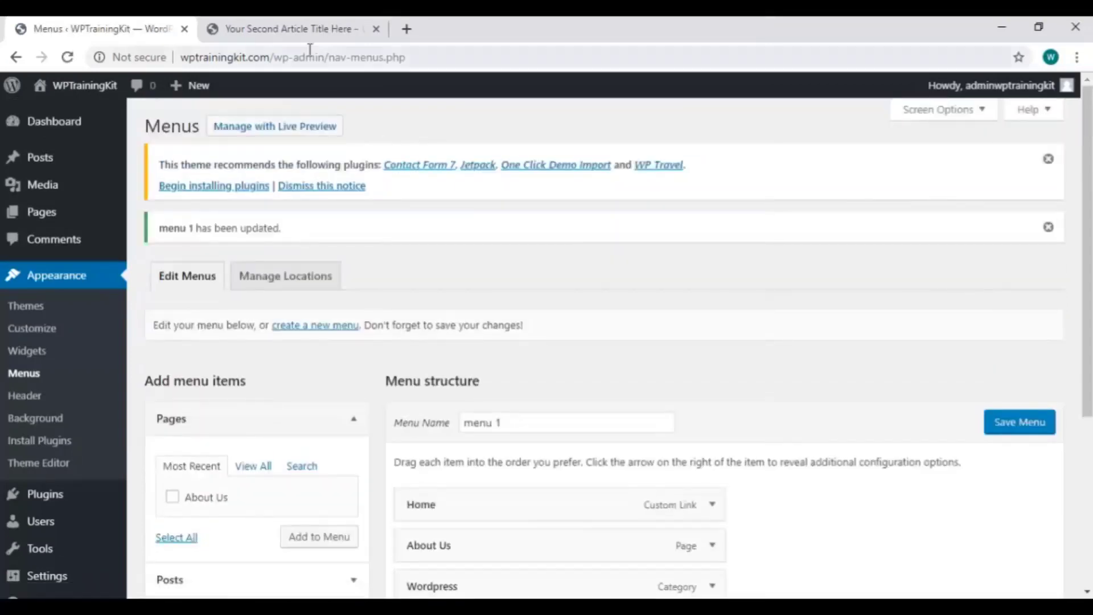
Reload the live article page to check the new order of the header menu items
left_click(296, 28)
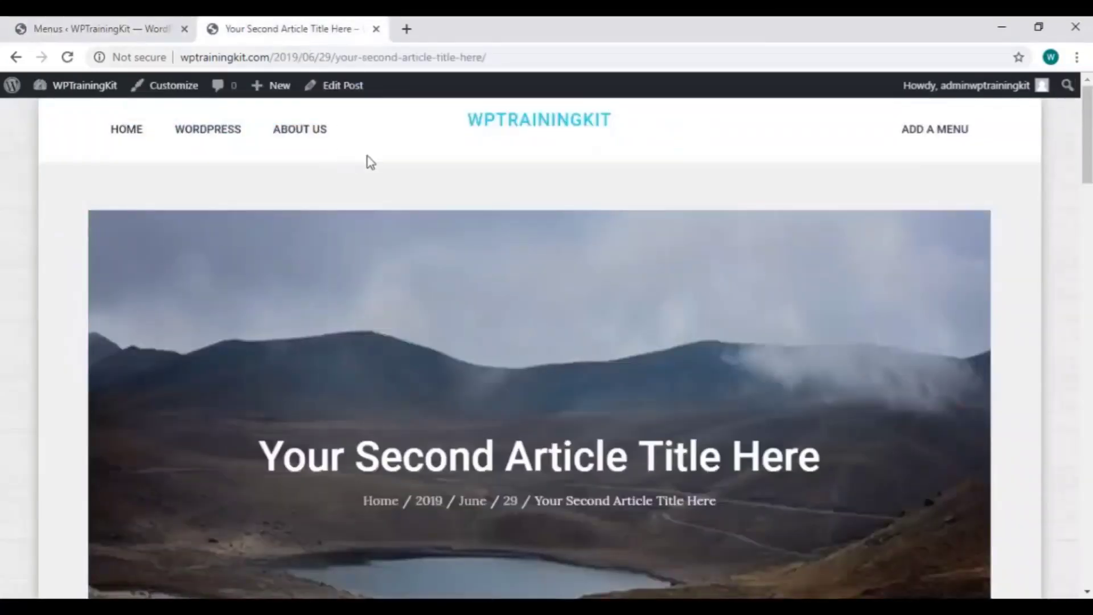
right_click(398, 174)
left_click(436, 218)
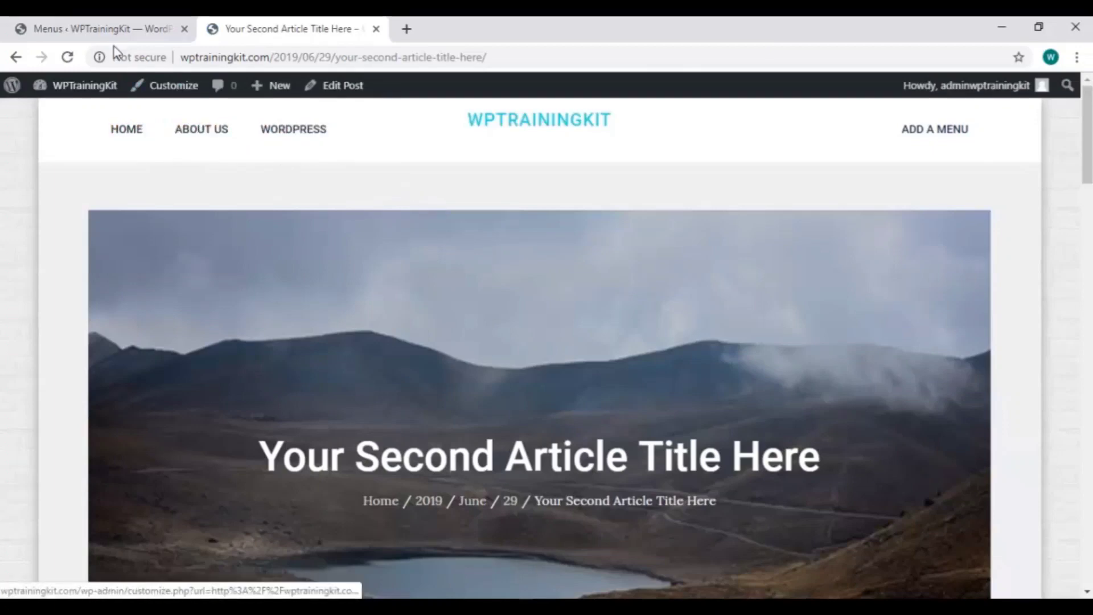
Create a new menu named "menu 2"
left_click(103, 32)
scroll(500, 357, "down", 3)
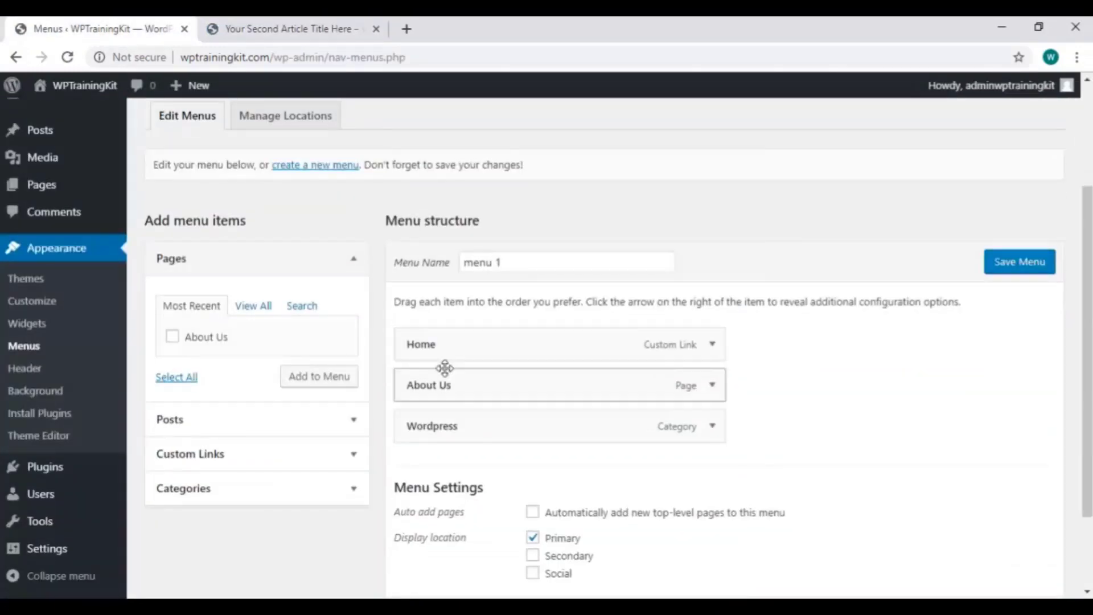
left_click(326, 168)
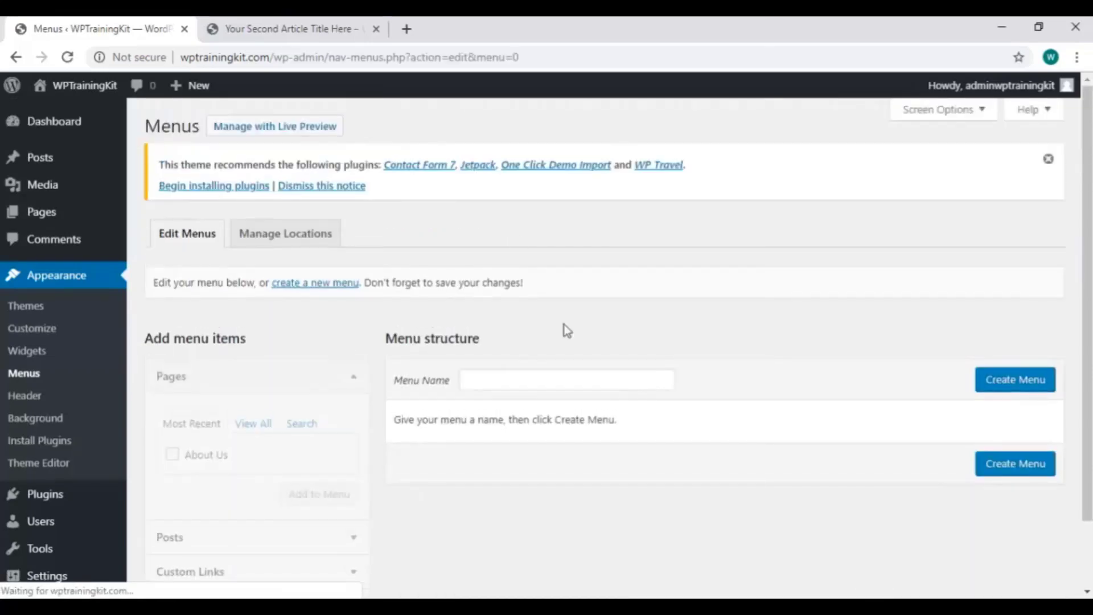
left_click(548, 380)
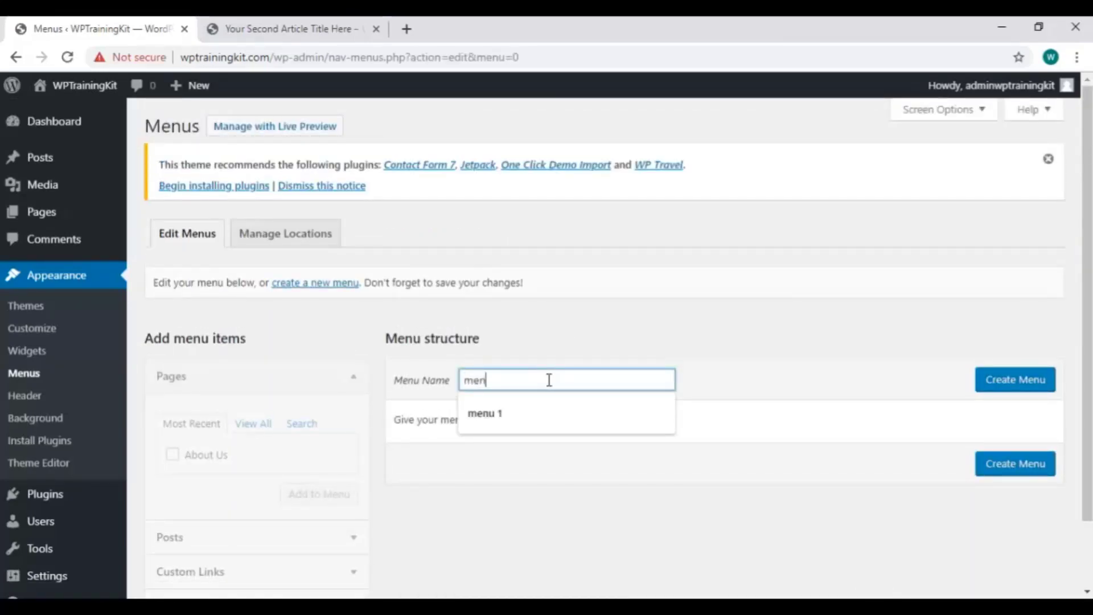
type("menu 2")
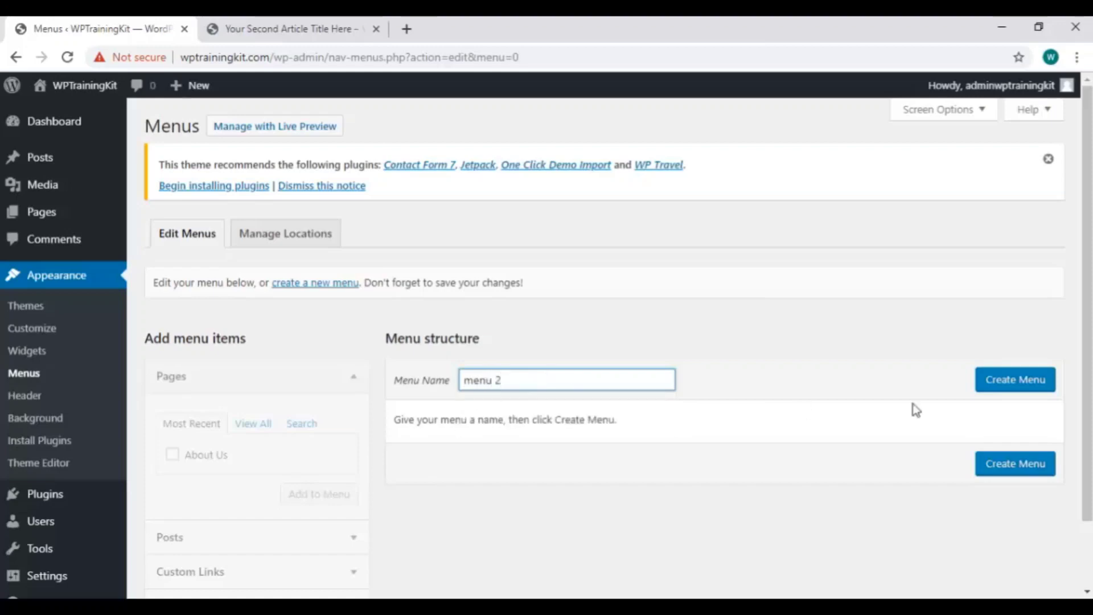
left_click(1025, 385)
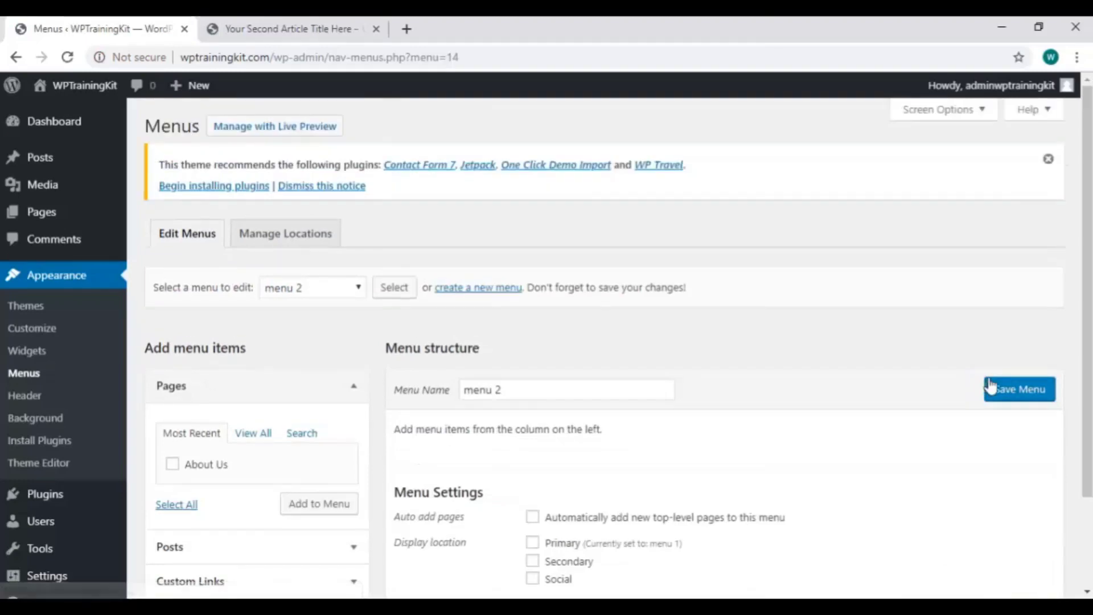
Add the Wordpress and Tips categories to menu 2
scroll(703, 455, "down", 1)
scroll(704, 456, "down", 2)
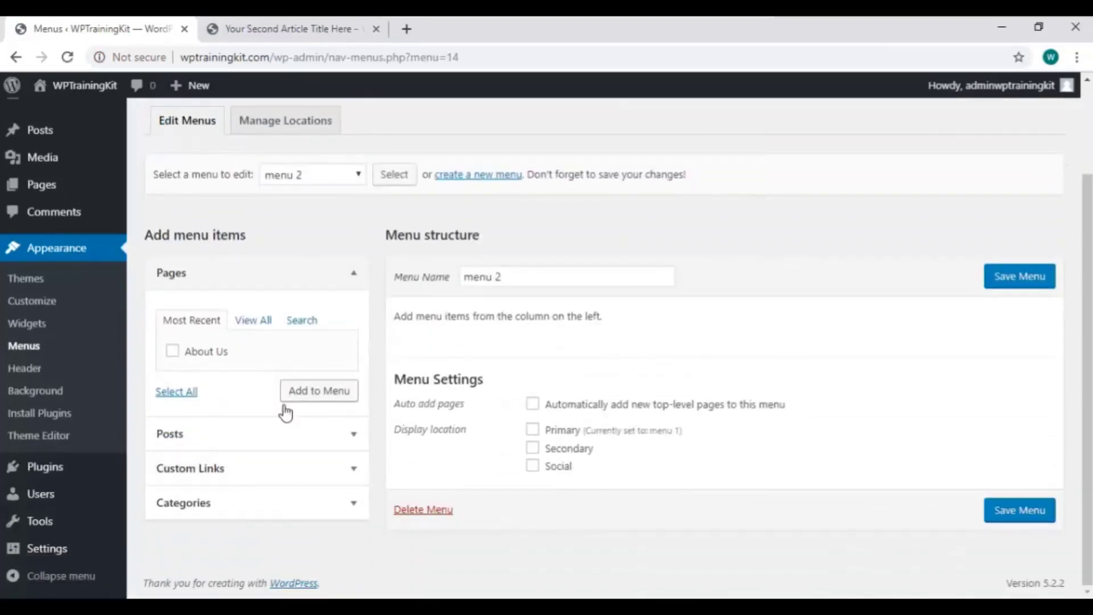
left_click(231, 509)
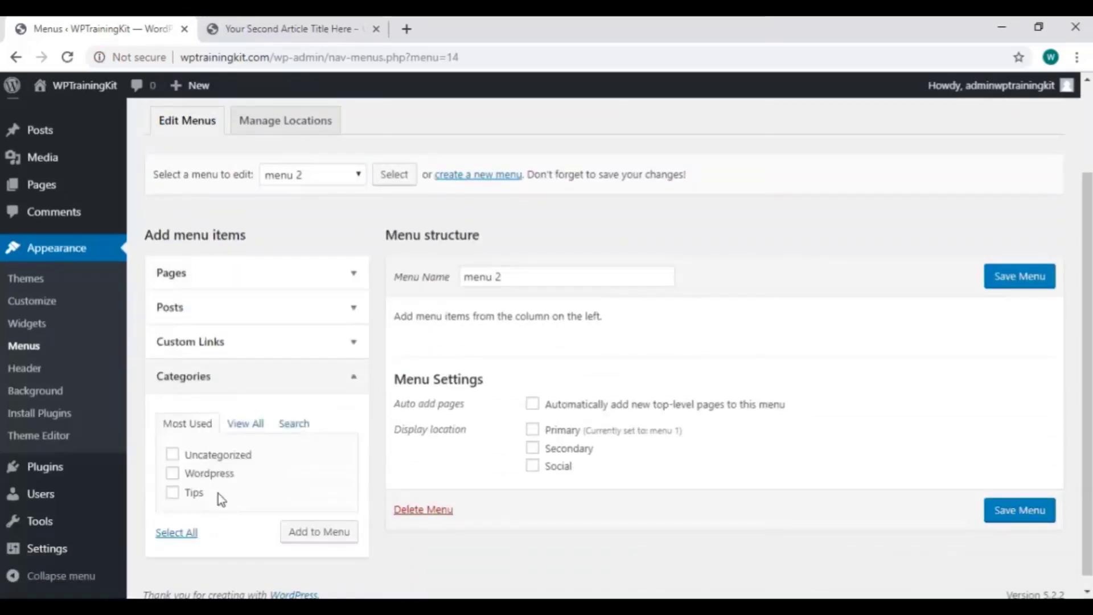
left_click(173, 474)
left_click(307, 532)
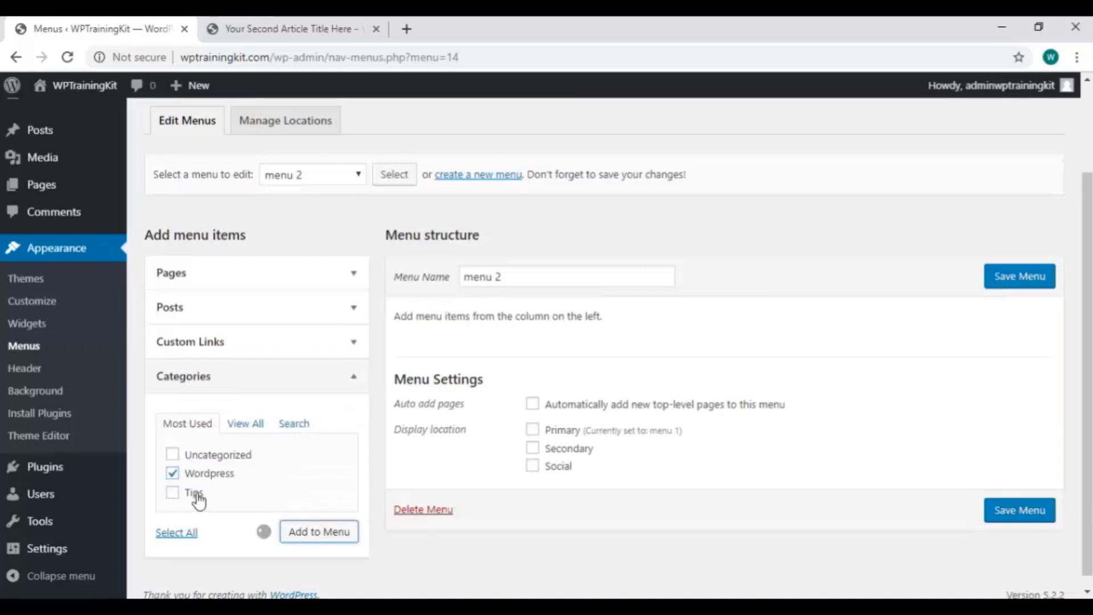
left_click(173, 493)
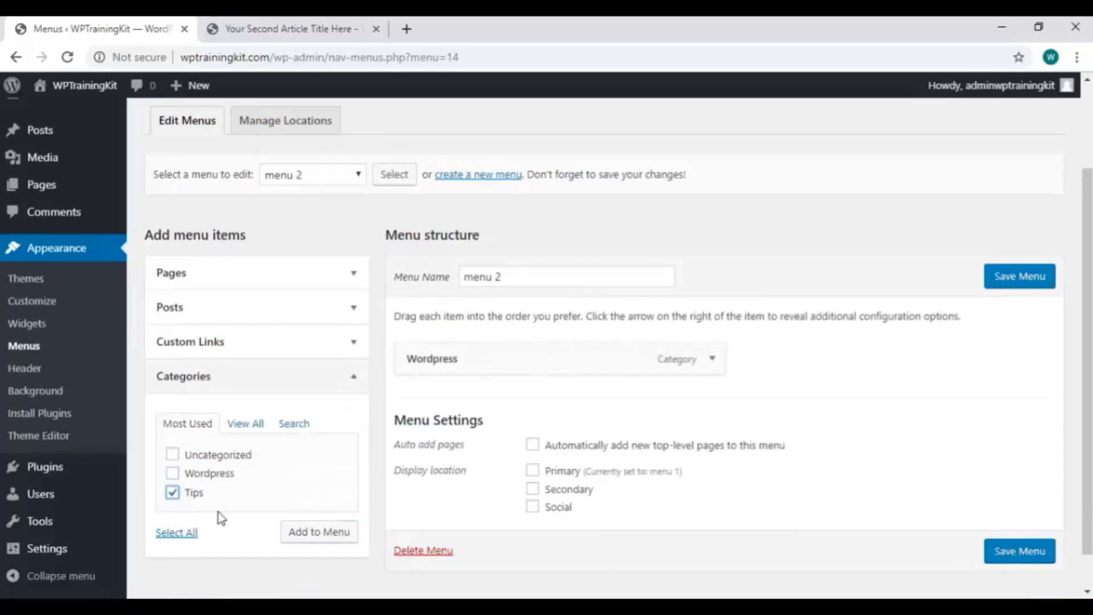
left_click(321, 532)
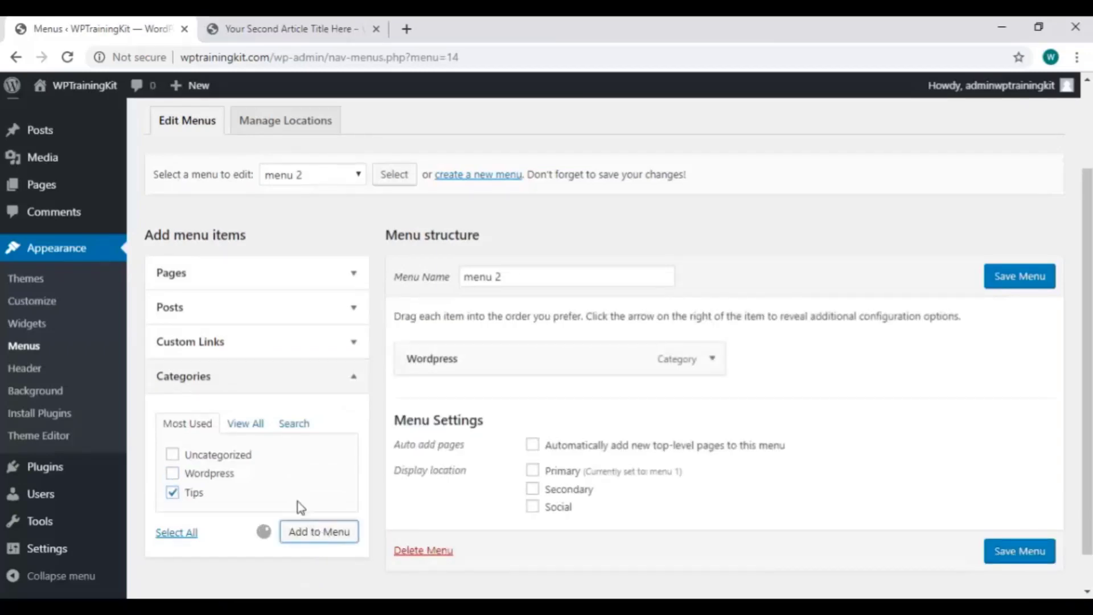
left_click(347, 343)
left_click(281, 392)
key("ctrl+a")
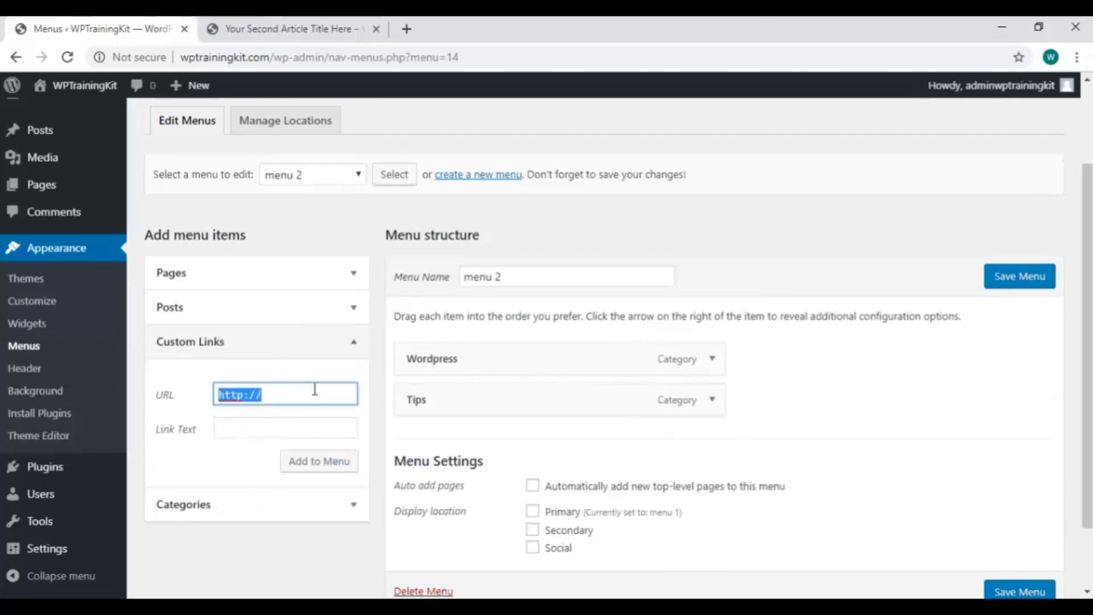
type("http://wptrainingkit.com")
left_click(275, 430)
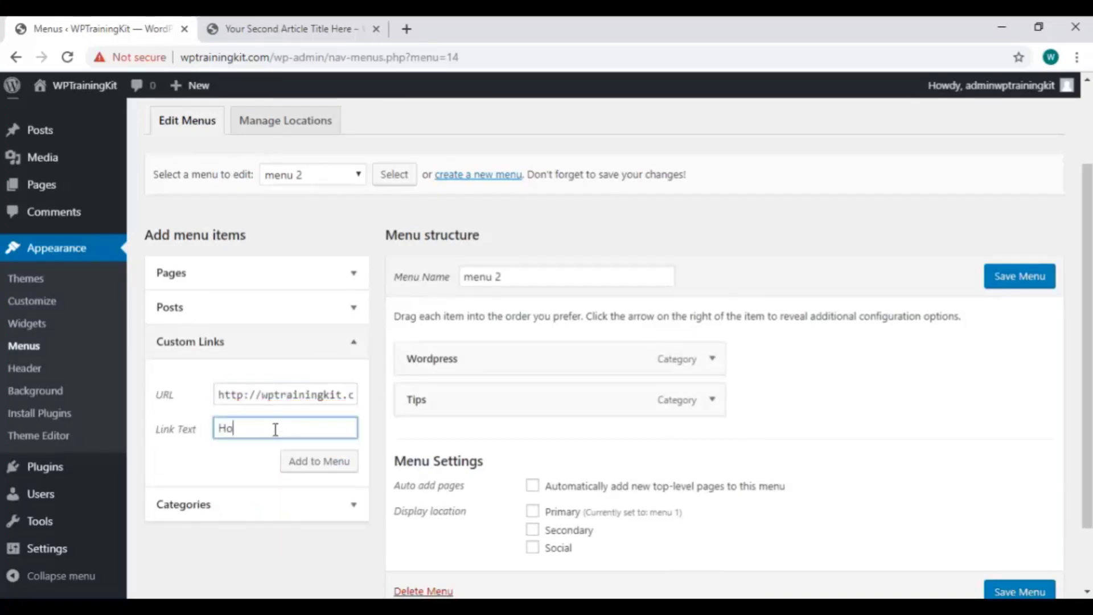
left_click(303, 460)
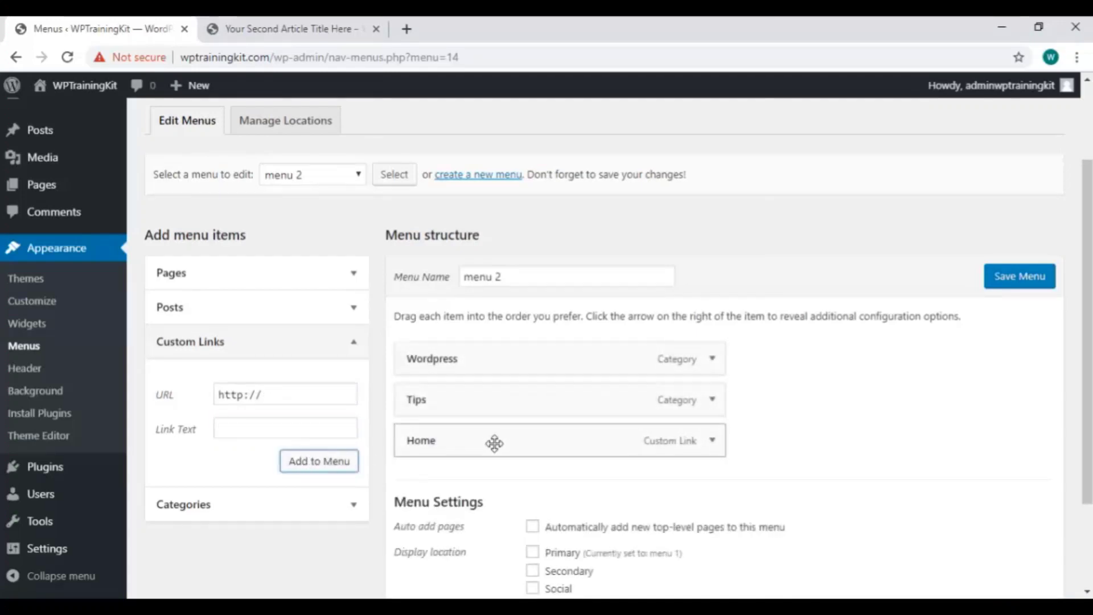
left_click_drag(488, 438, 497, 349)
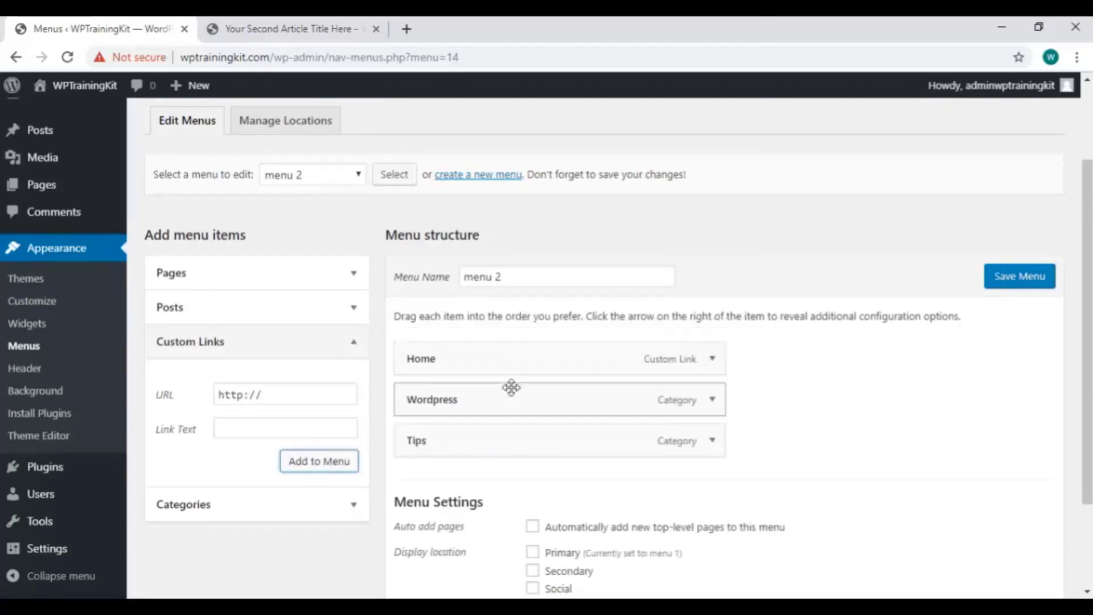
left_click(1017, 280)
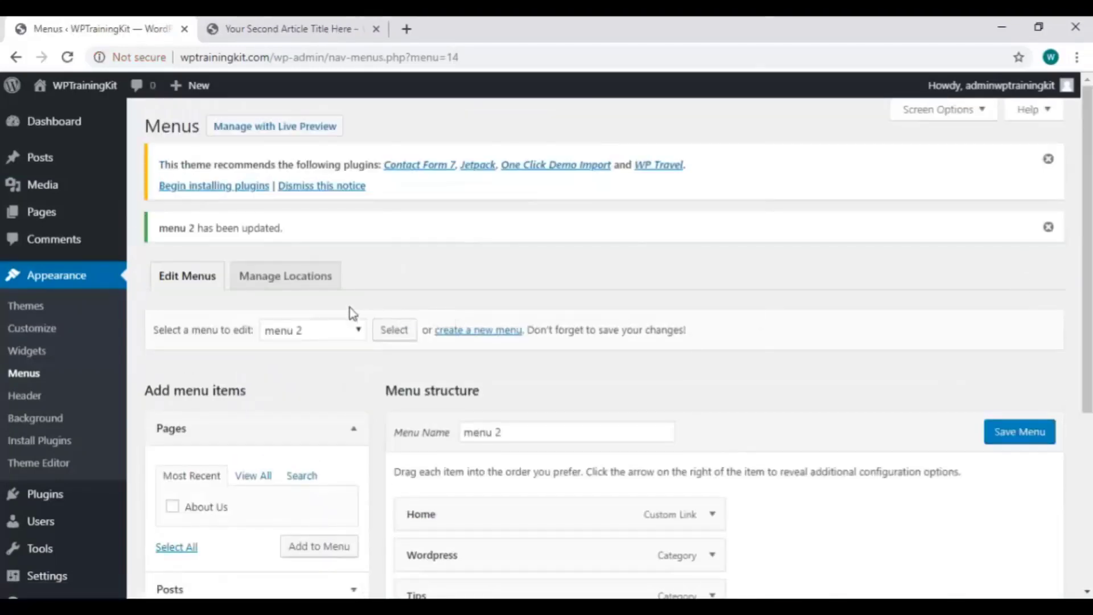
Assign menu 2 to the Secondary theme location and save the location changes
left_click(283, 281)
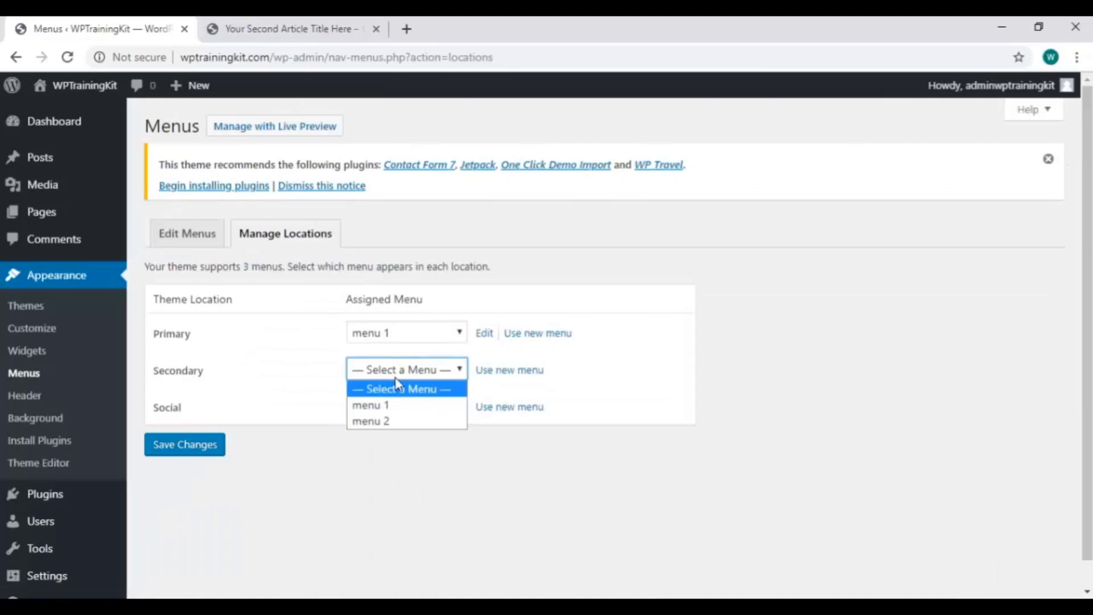
left_click(381, 422)
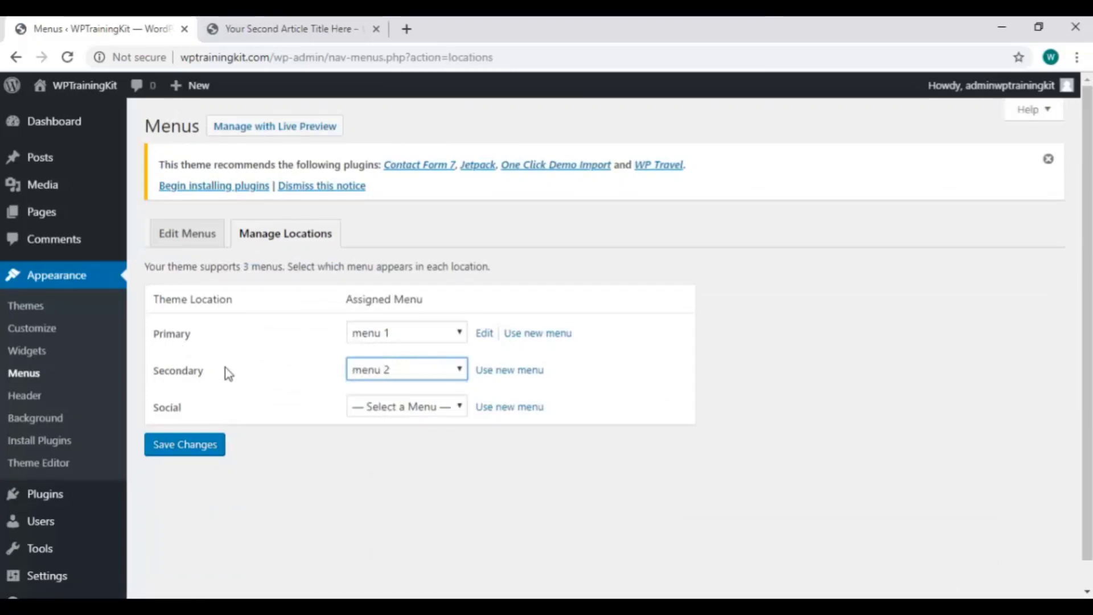
left_click(180, 451)
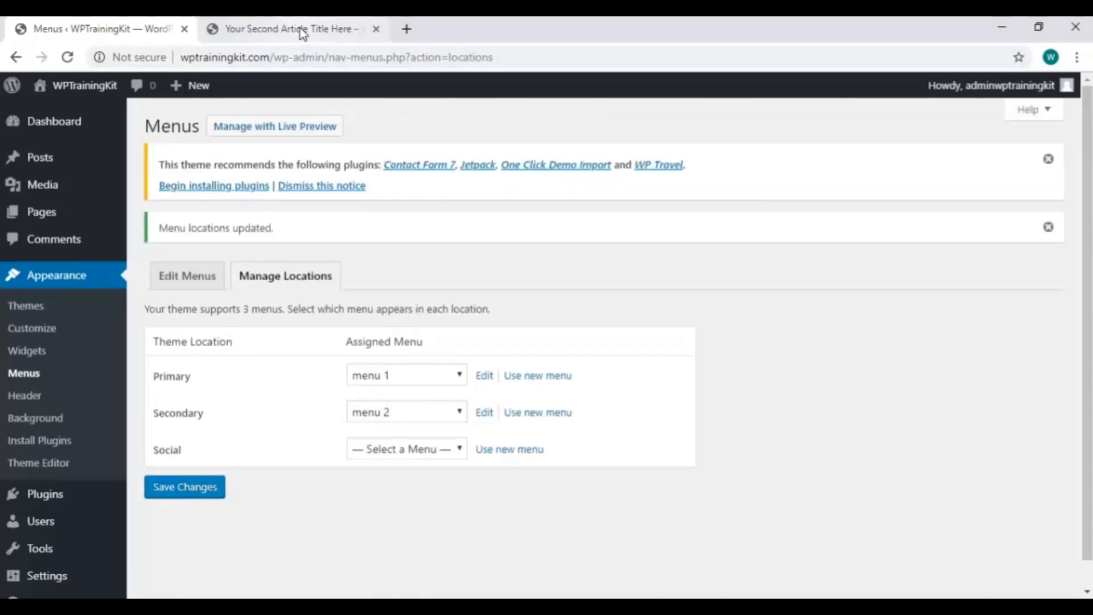
Reload the live article page to check the secondary menu in the header
left_click(300, 28)
right_click(376, 159)
left_click(415, 212)
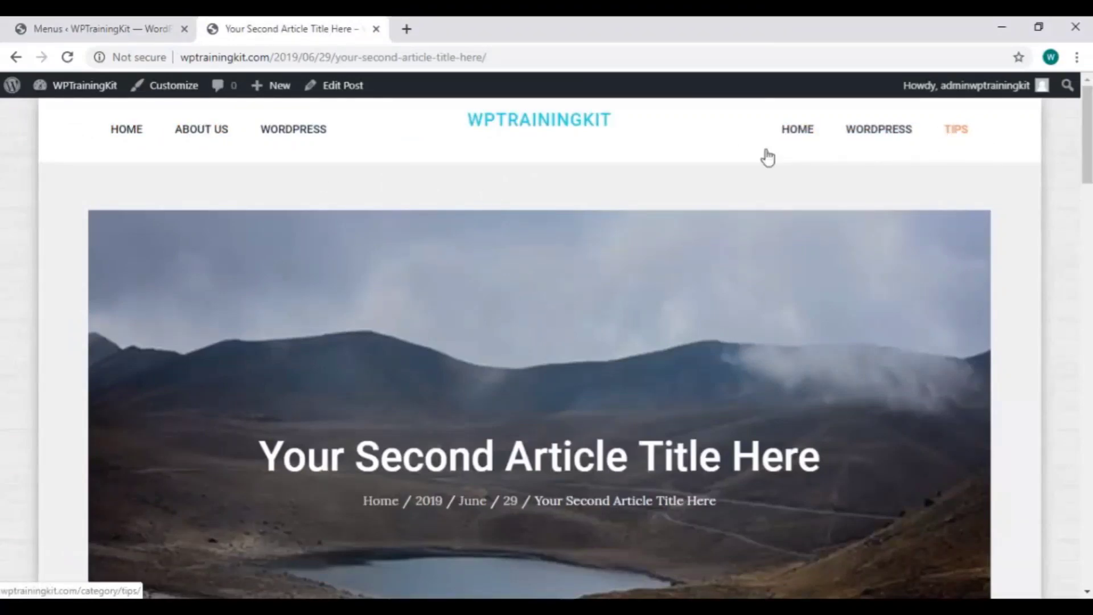
Open menu 2 in the menu editor and compare its items with the header of the live article page
left_click(135, 39)
left_click(170, 283)
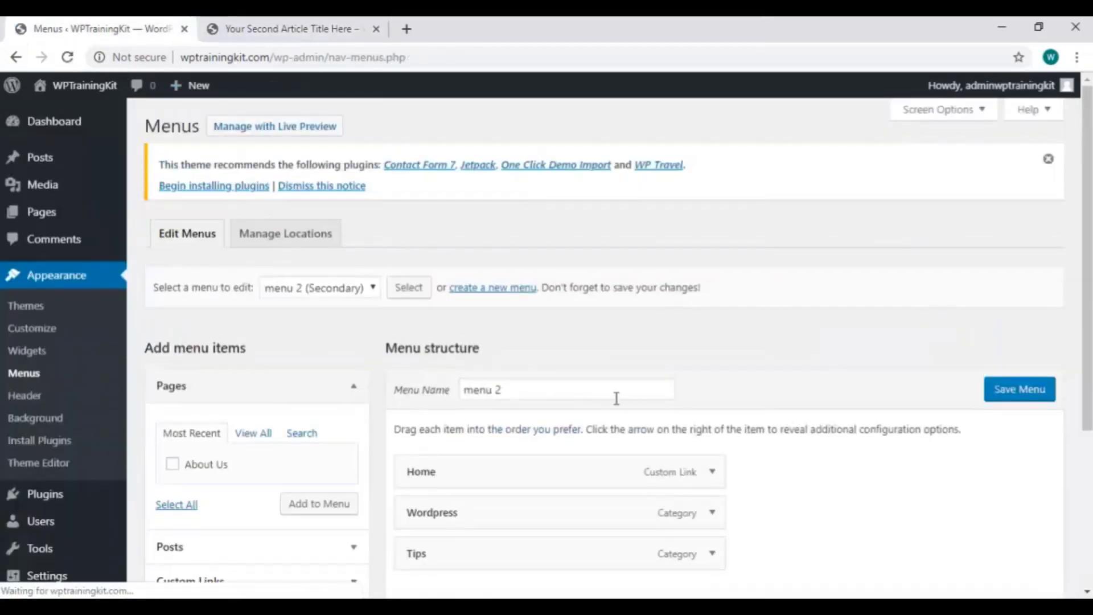
scroll(615, 395, "down", 3)
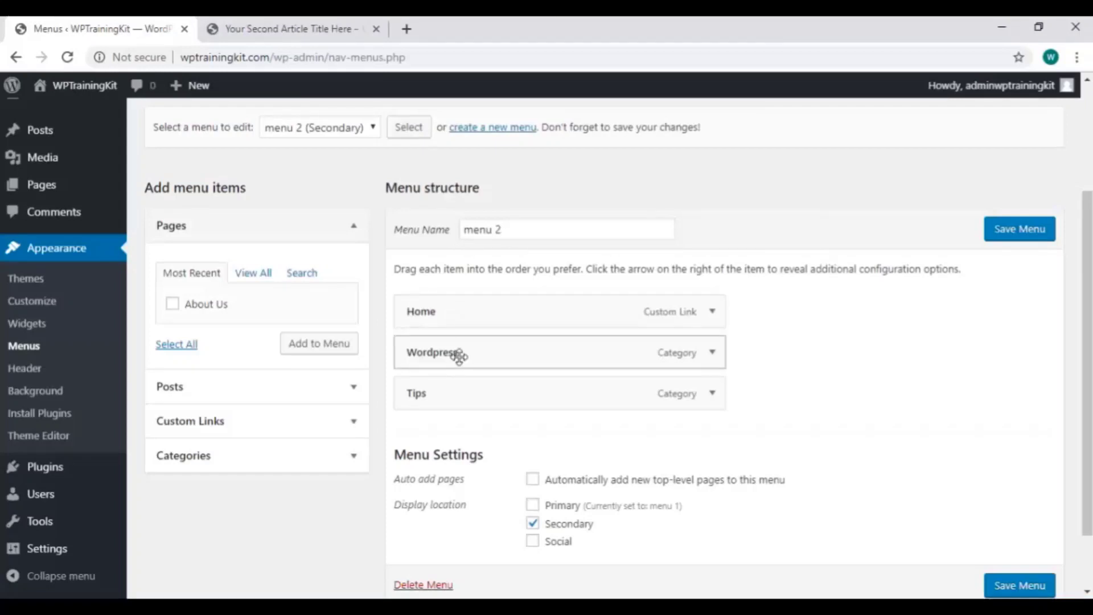
left_click(283, 31)
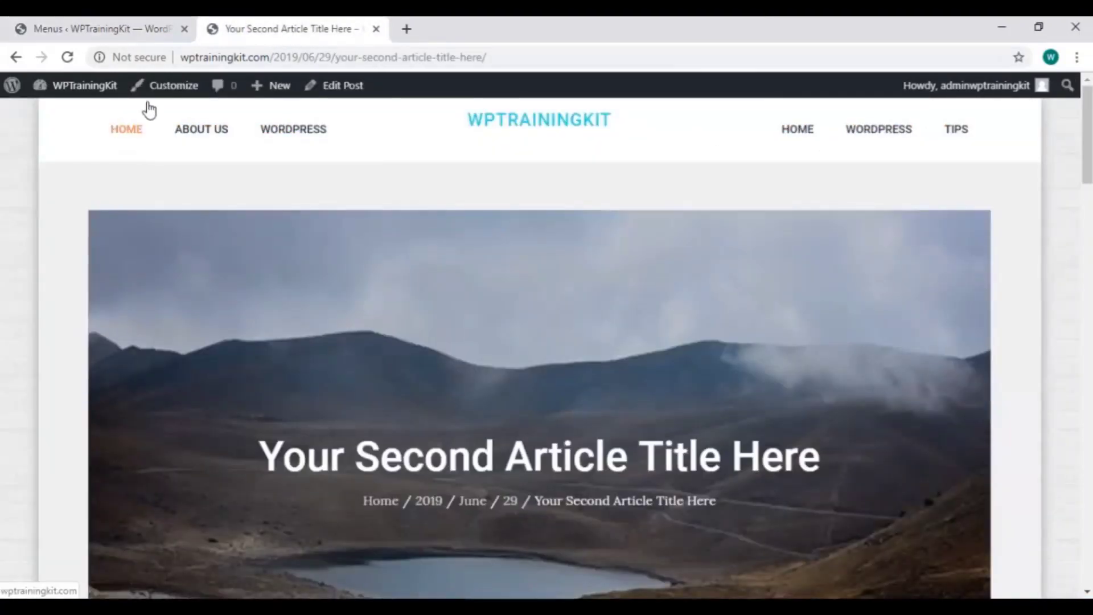
Load menu 1 (Primary) for editing and compare its structure with the header navigation on the live article page
left_click(136, 29)
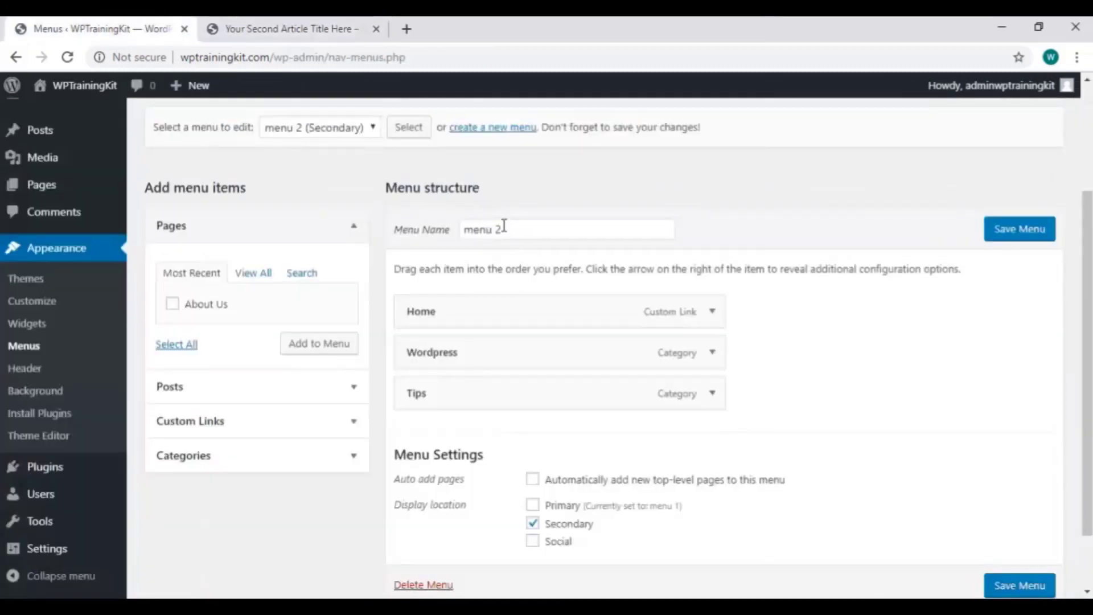
left_click(327, 128)
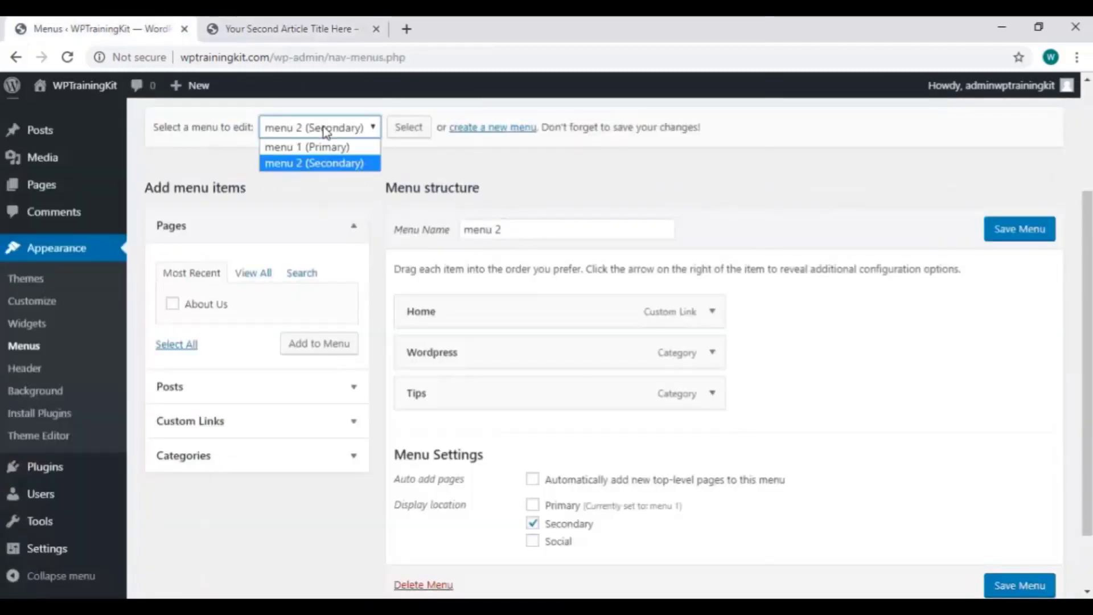
left_click(322, 148)
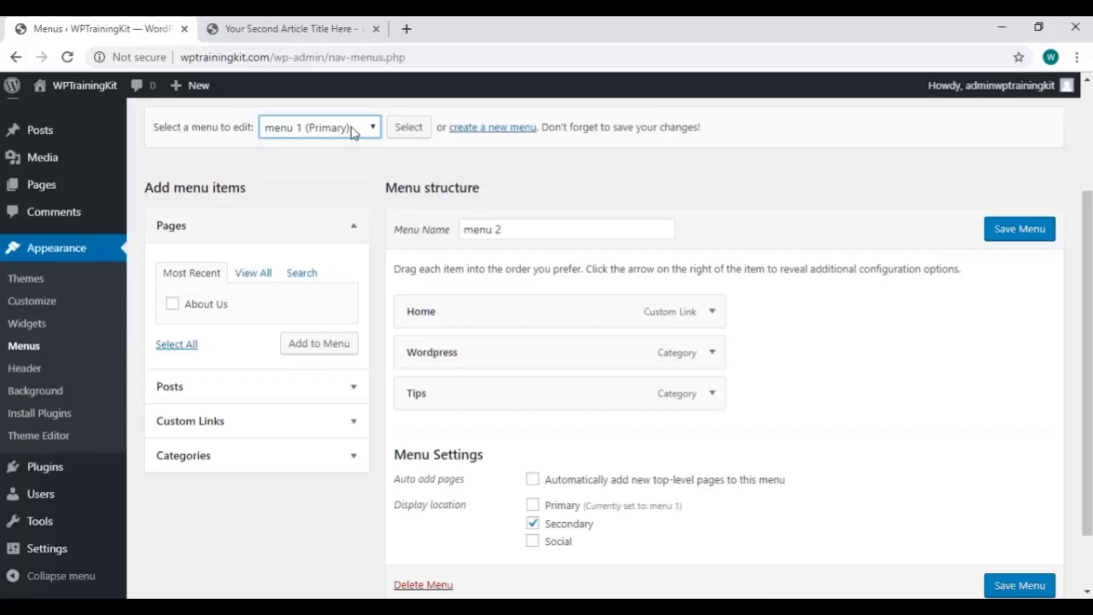
left_click(400, 126)
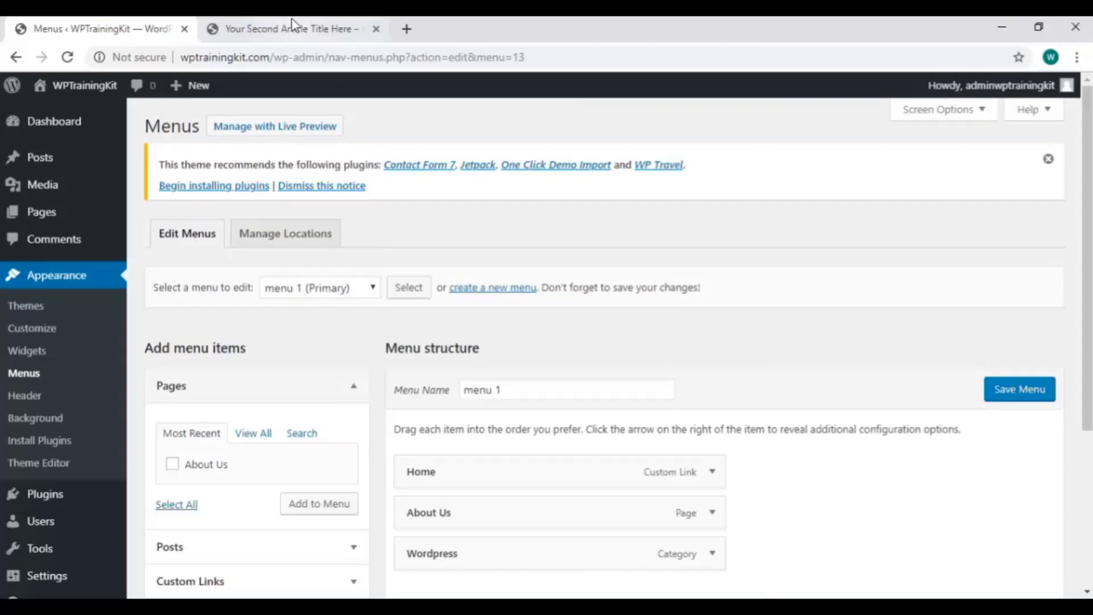
left_click(302, 30)
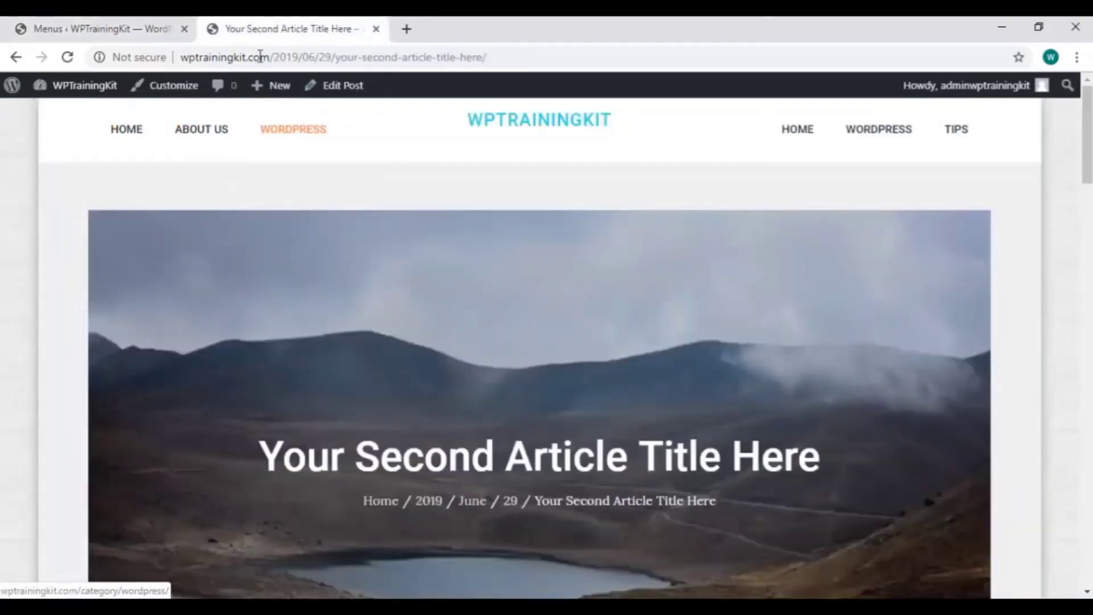
left_click(123, 30)
scroll(621, 387, "down", 3)
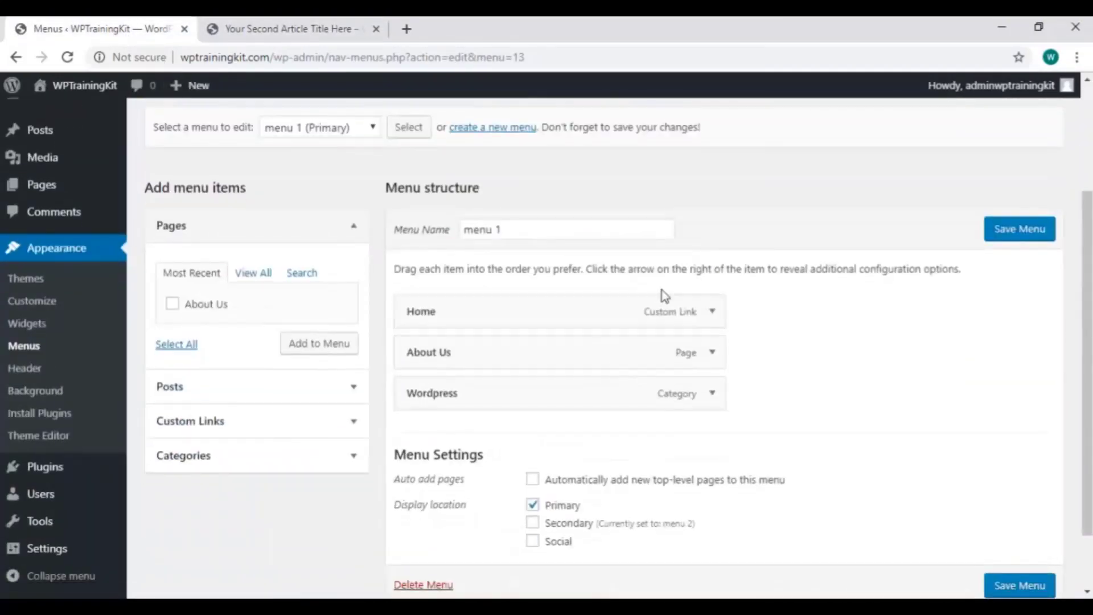
scroll(664, 308, "up", 1)
scroll(666, 294, "down", 1)
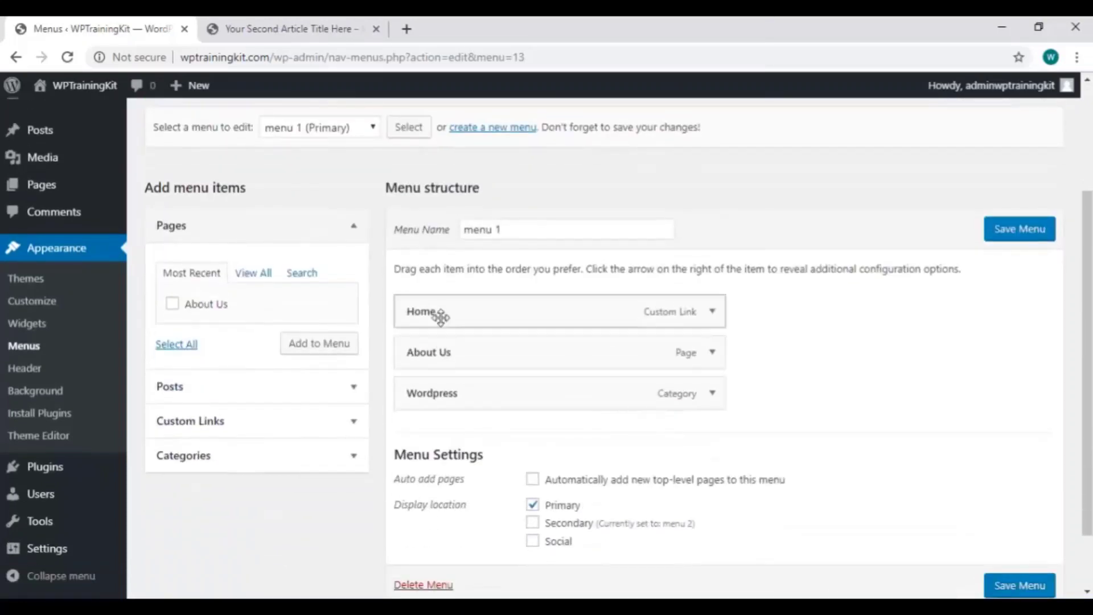
Load menu 2 (Secondary) for editing and permanently delete it
left_click(349, 135)
left_click(312, 162)
scroll(429, 428, "down", 2)
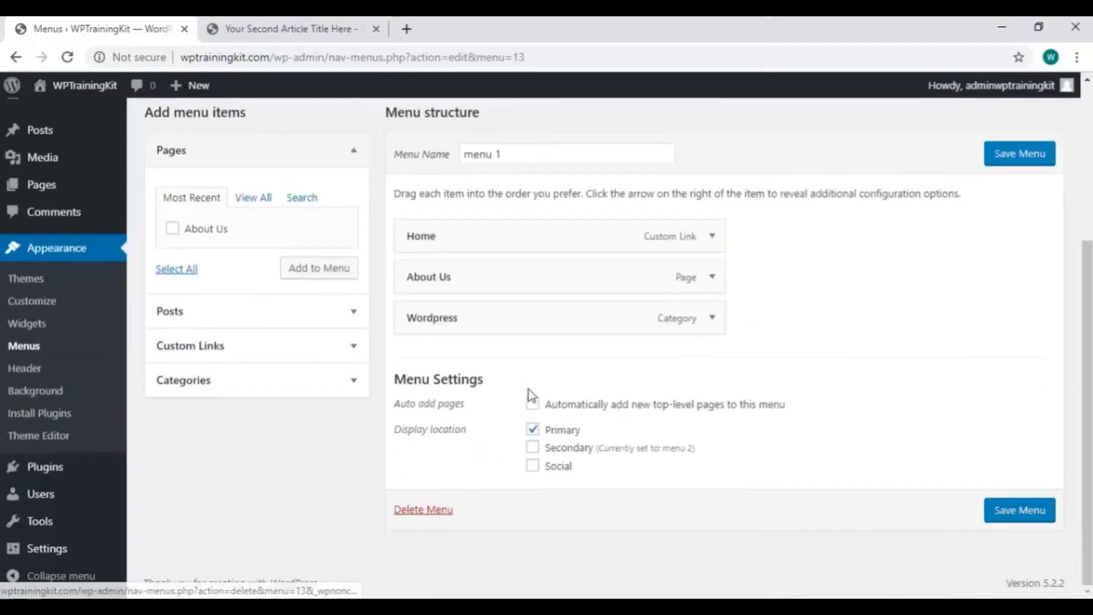
scroll(525, 393, "up", 4)
left_click(421, 292)
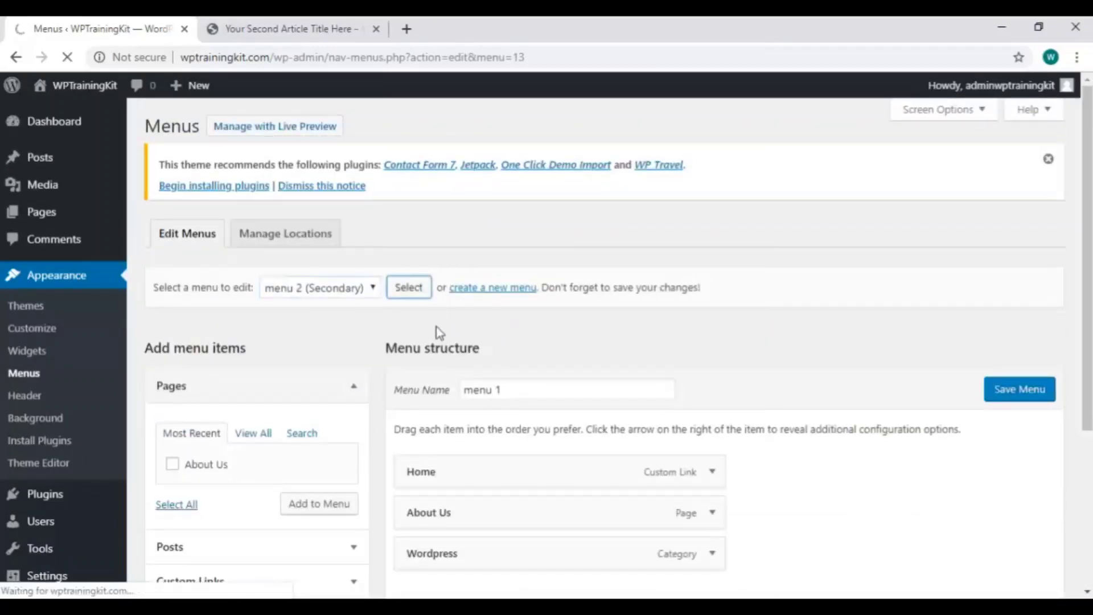
scroll(467, 317, "down", 4)
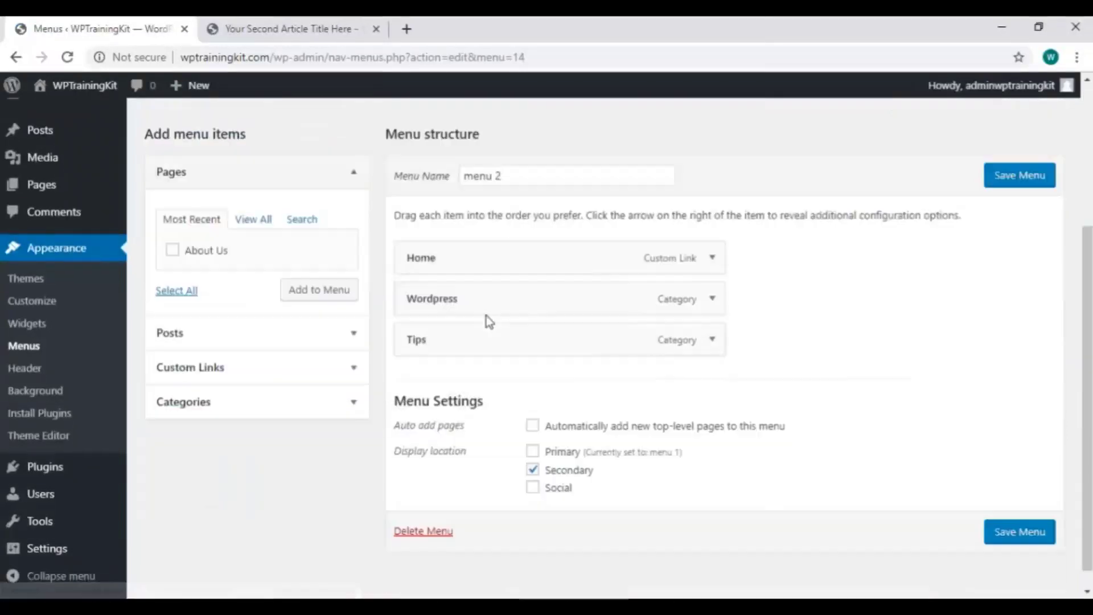
left_click(424, 513)
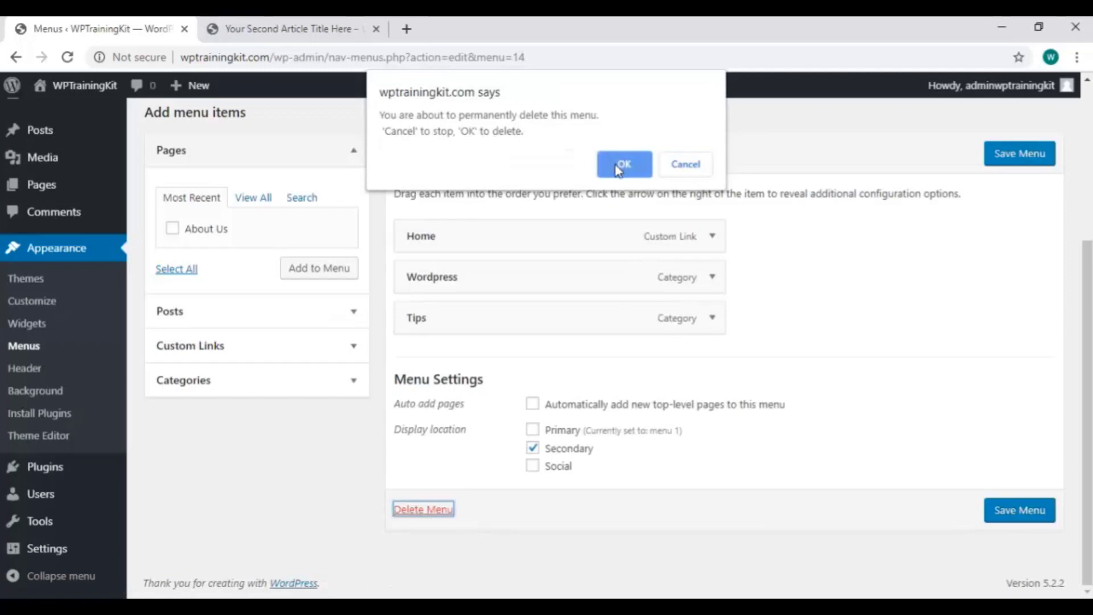
left_click(642, 179)
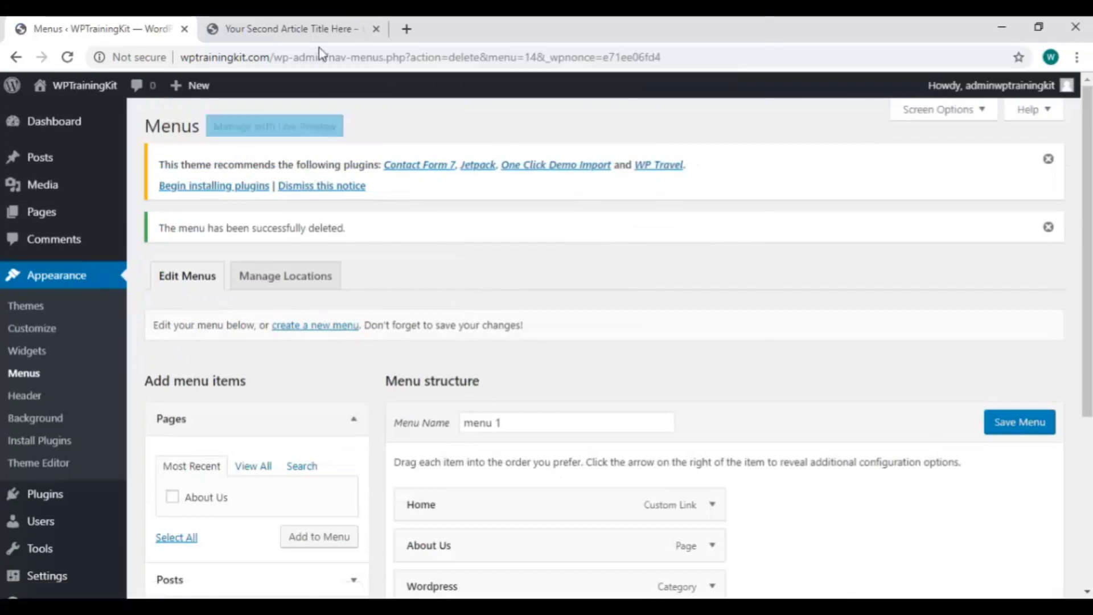
Reload the live article page to check how the header reflects the deleted menu
left_click(318, 35)
right_click(389, 128)
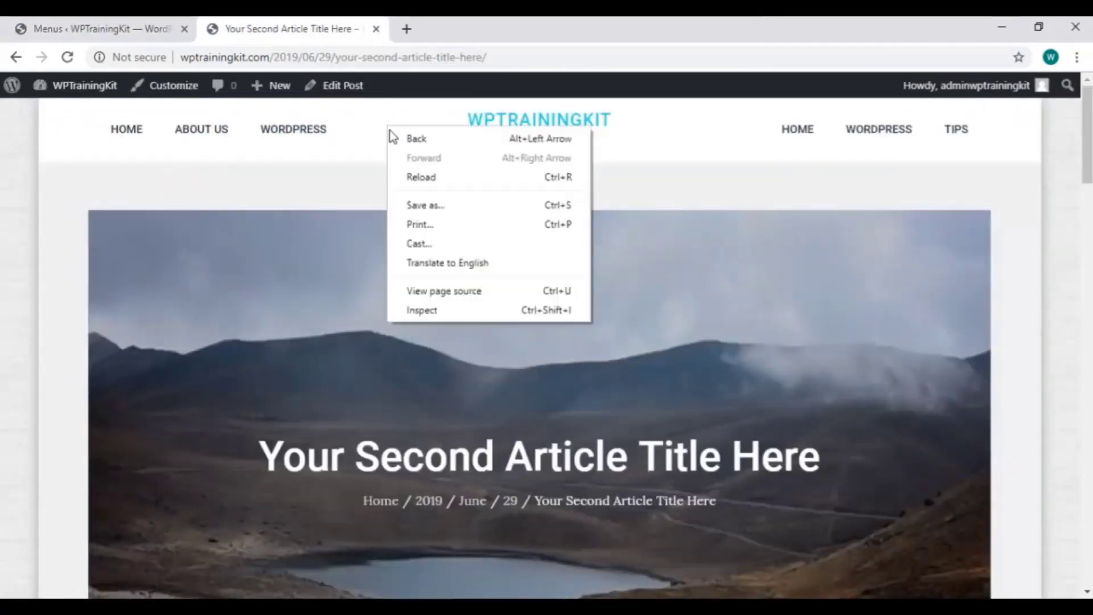
left_click(421, 177)
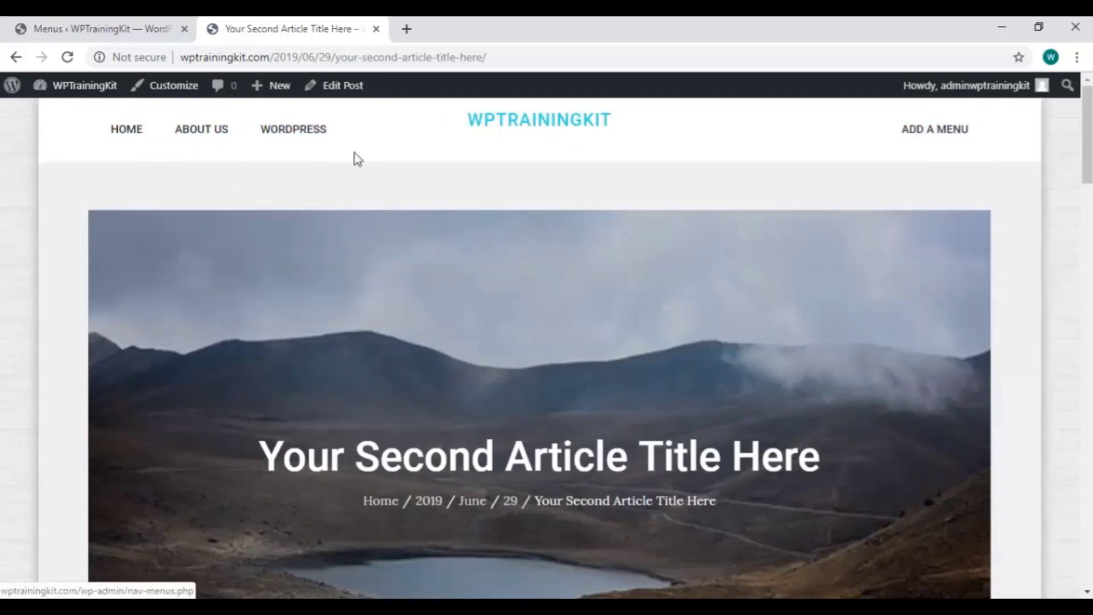
Return to the menu editor and review the structure and settings of menu 1
left_click(104, 31)
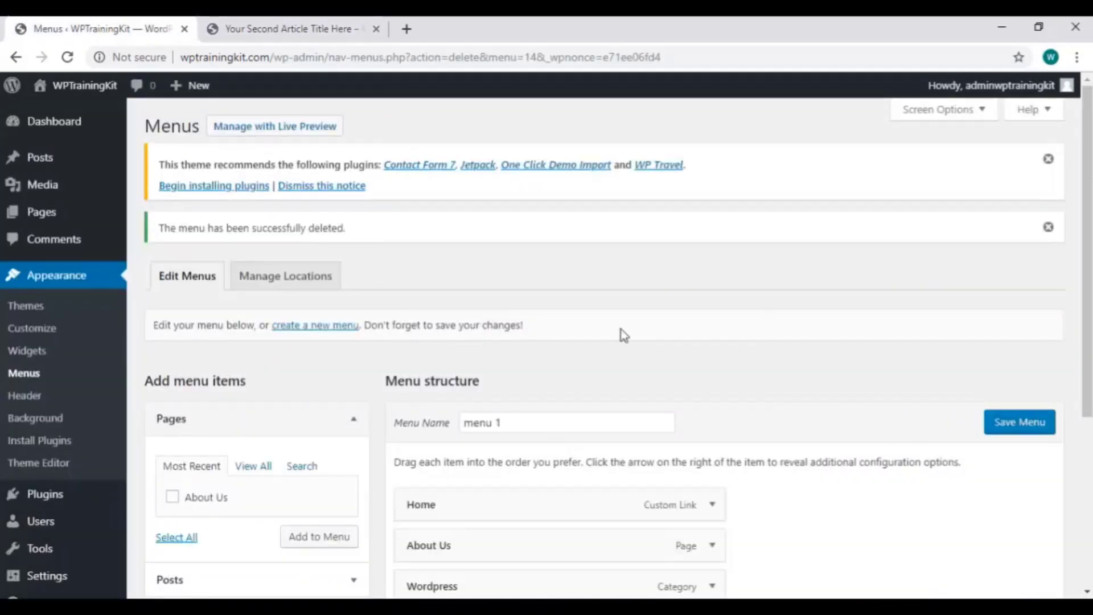
scroll(628, 368, "down", 5)
scroll(628, 368, "up", 4)
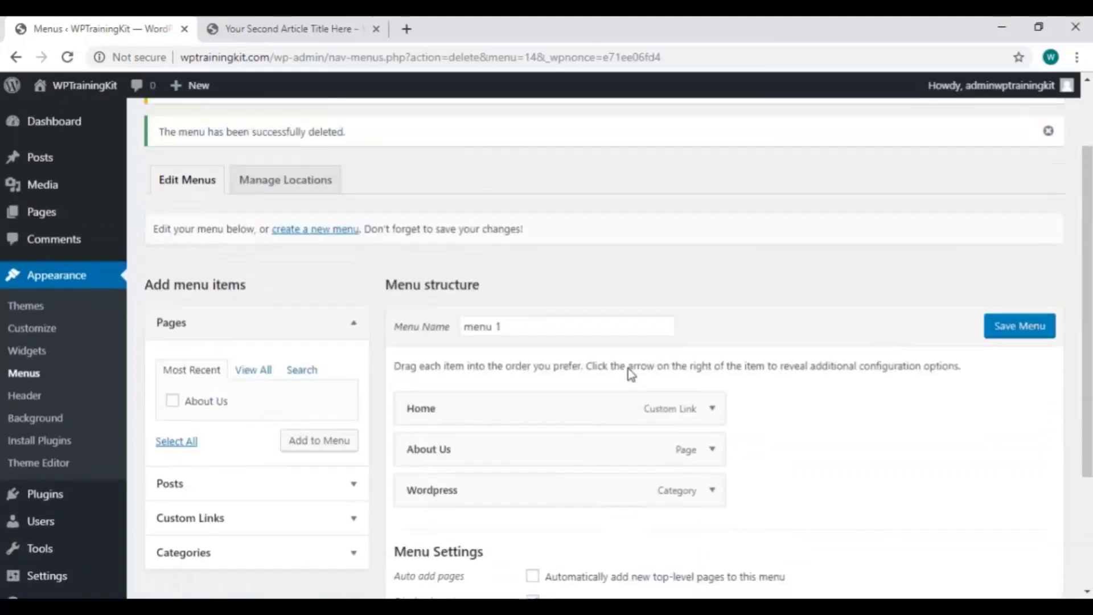
scroll(627, 368, "up", 2)
scroll(568, 369, "down", 2)
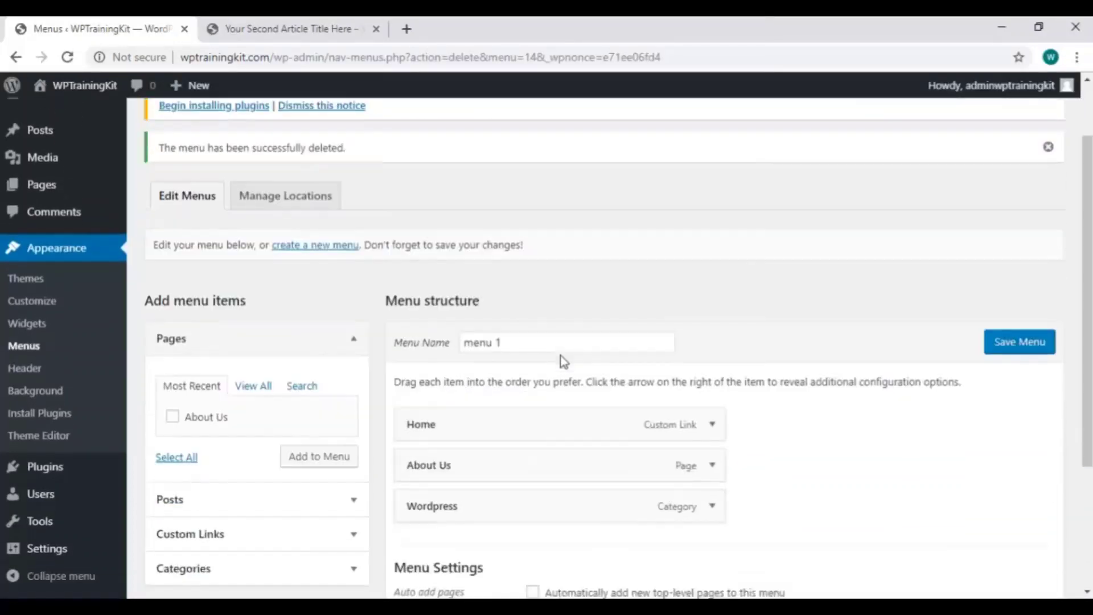